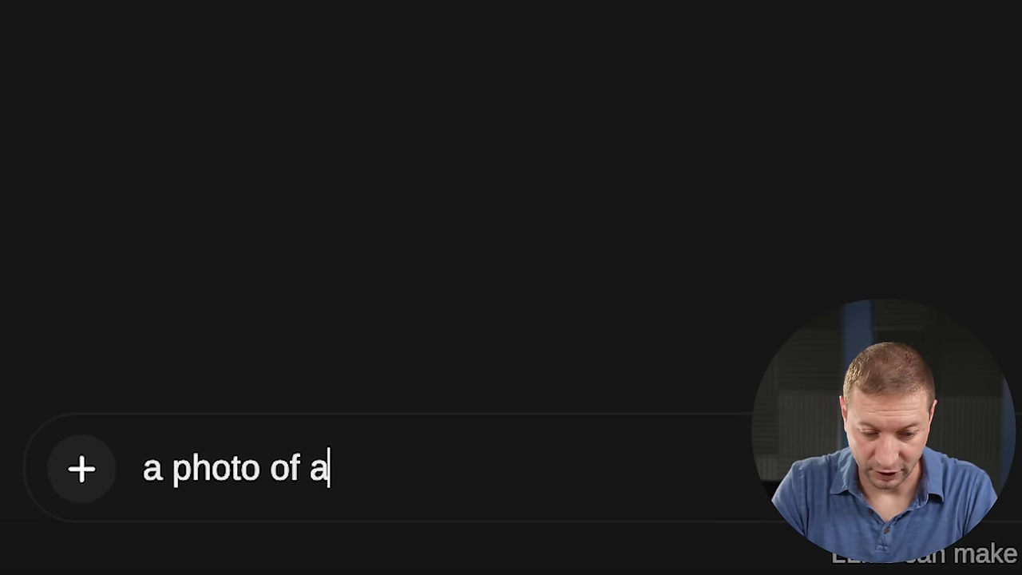
Ask the chat for 'a photo of a llama', fixing the misspelling before sending.
type("llmama")
left_click(378, 468)
key("BackSpace")
key("Return")
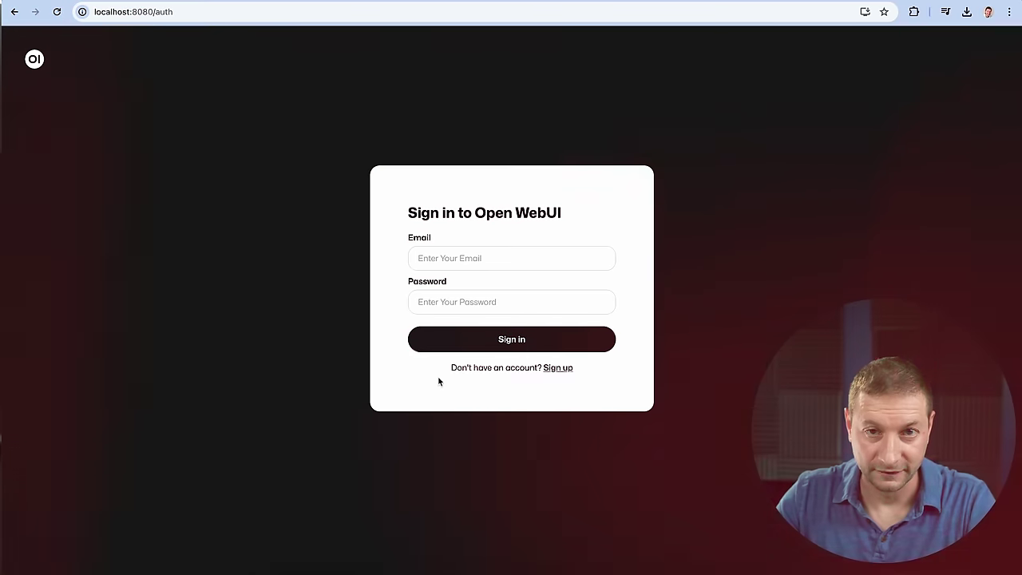
Attempt to sign in with a test e-mail and password, which is rejected as incorrect.
left_click(497, 262)
type("asdas@dfsdf.com")
key("Tab")
type("asdasd")
key("Return")
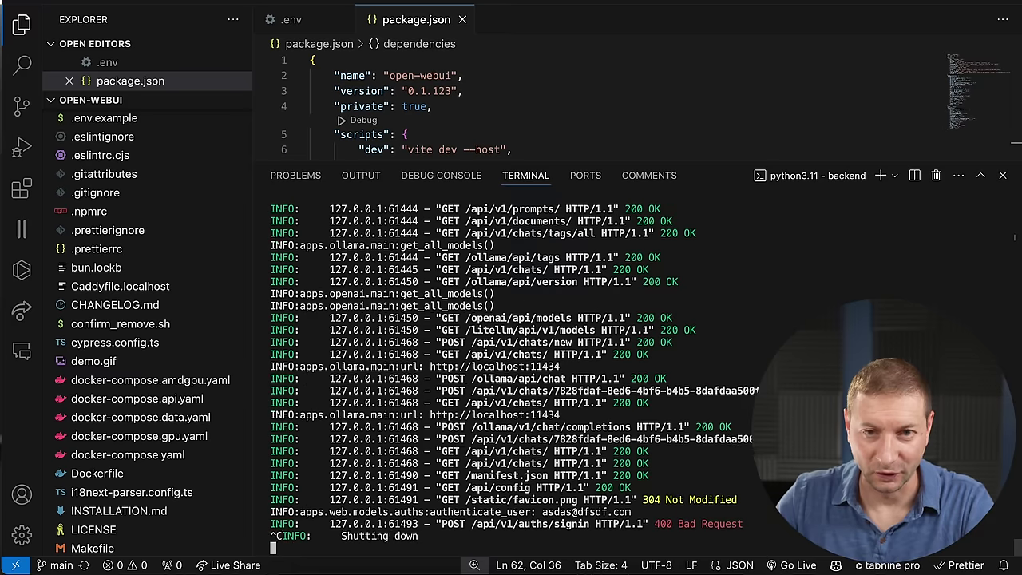
Stop the running Open WebUI backend and delete backend/data/webui.db from the Explorer.
key("Return")
key("Return")
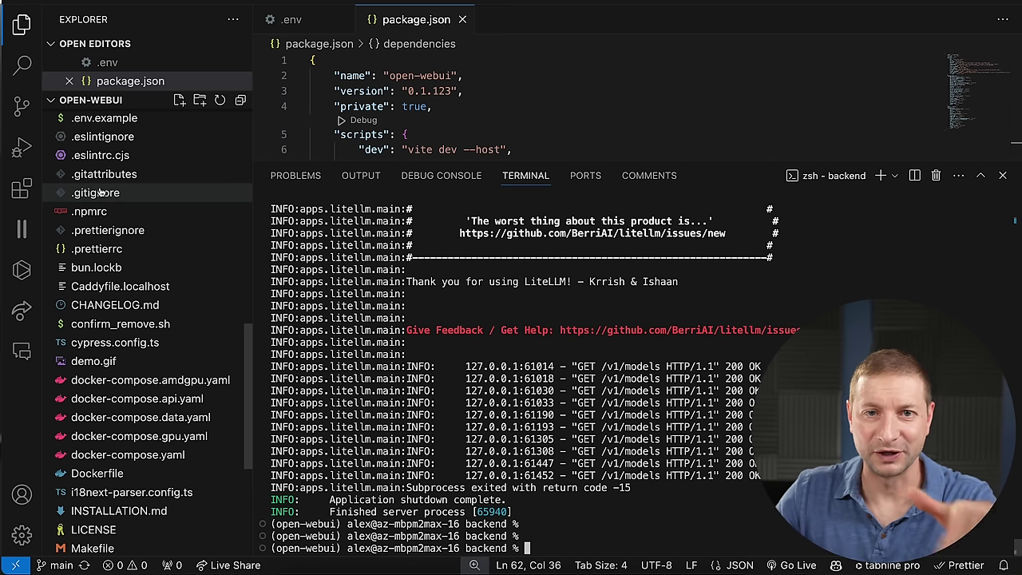
scroll(106, 200, "up", 5)
left_click(94, 156)
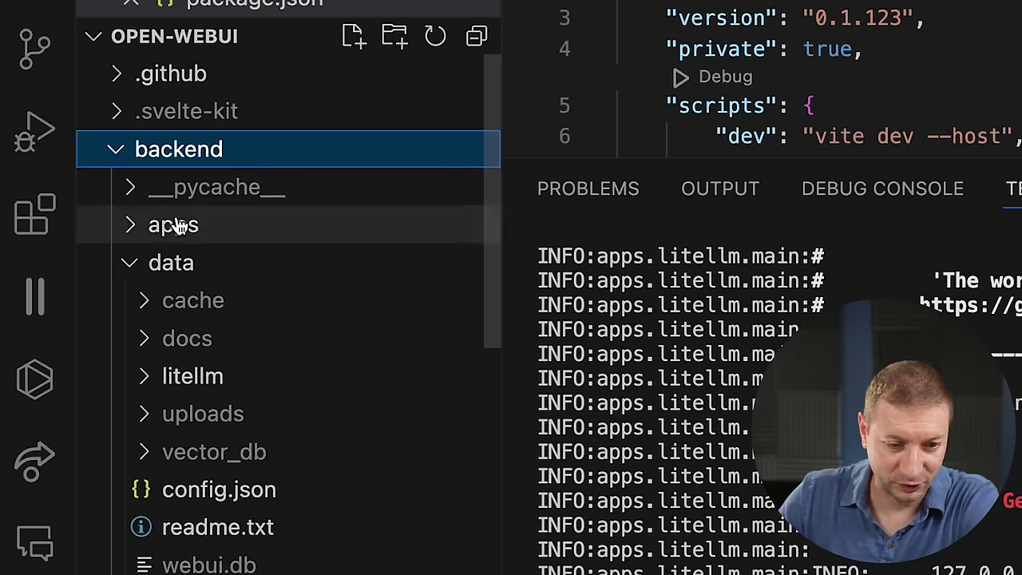
left_click(94, 213)
left_click(175, 263)
left_click(219, 565)
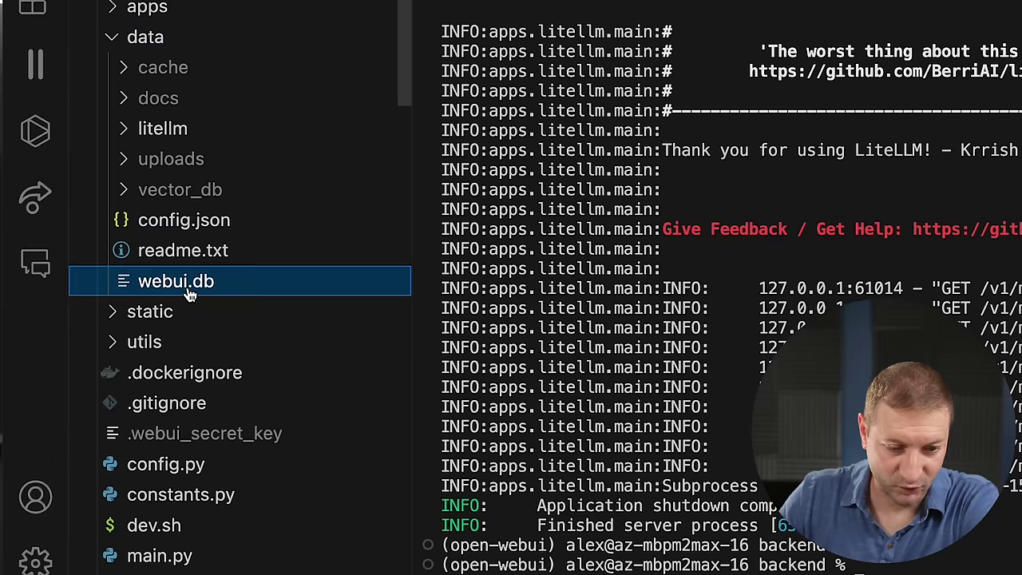
scroll(223, 570, "up", 1)
right_click(200, 310)
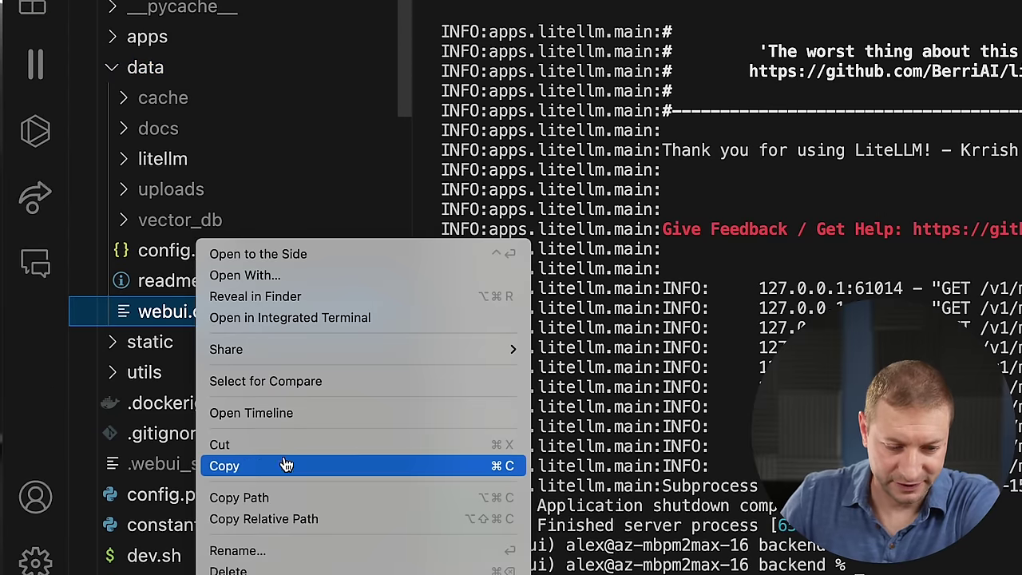
left_click(268, 568)
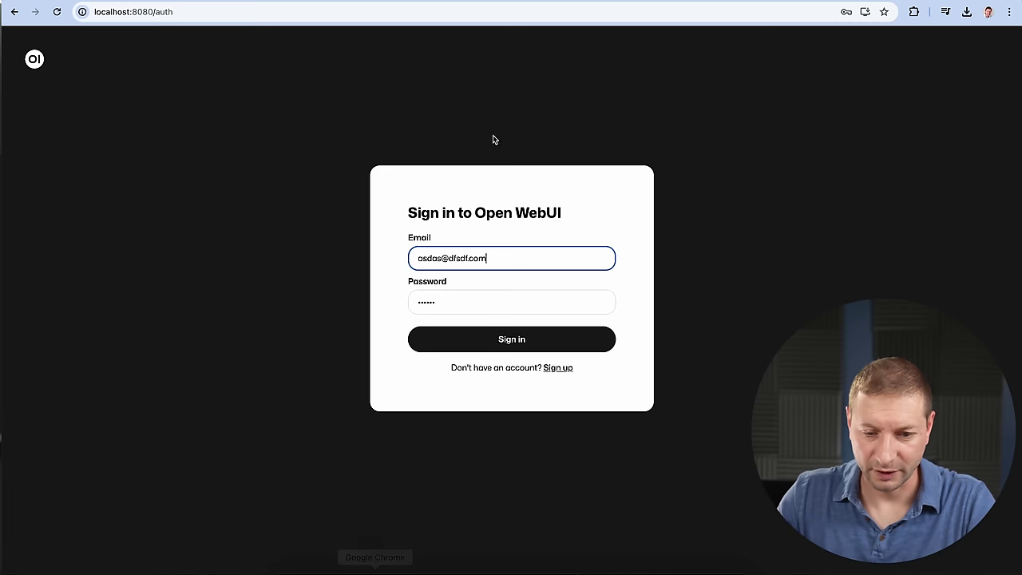
Reload the sign-in page, switch to Sign up, and enter a name and password for the new account.
left_click(266, 12)
key("Return")
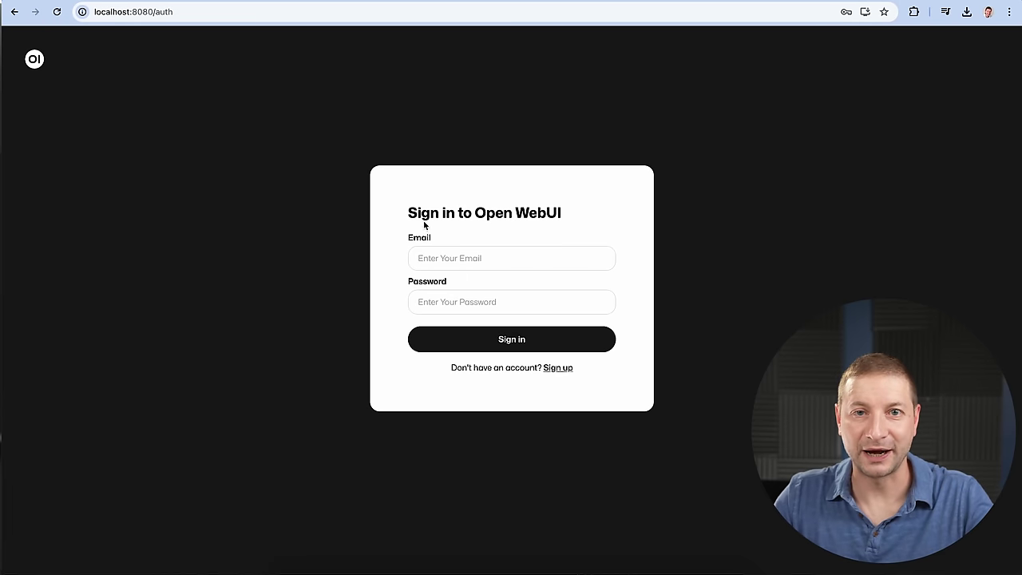
left_click(558, 367)
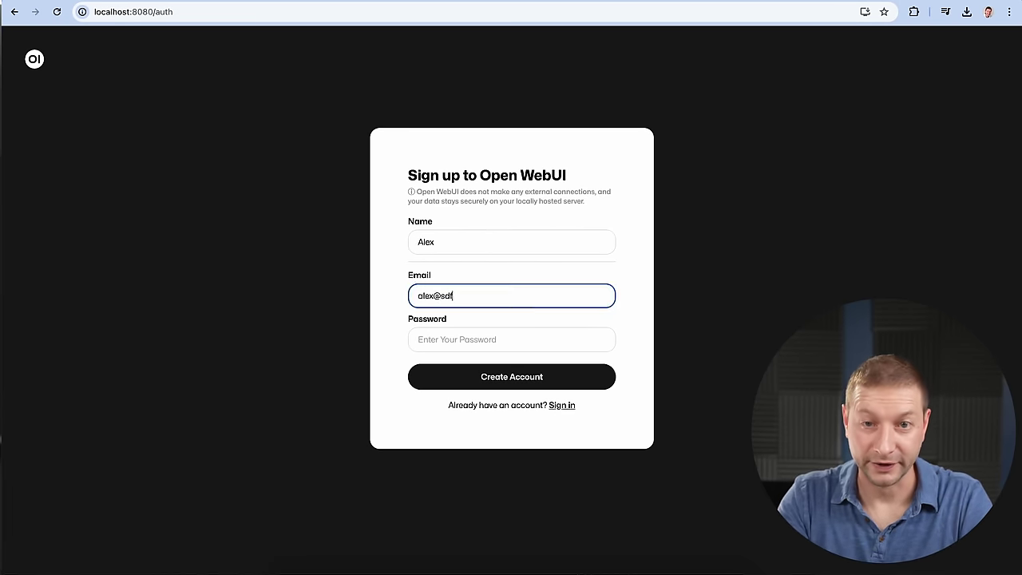
type("sdfhdsldjshlfdshjflisdf≥")
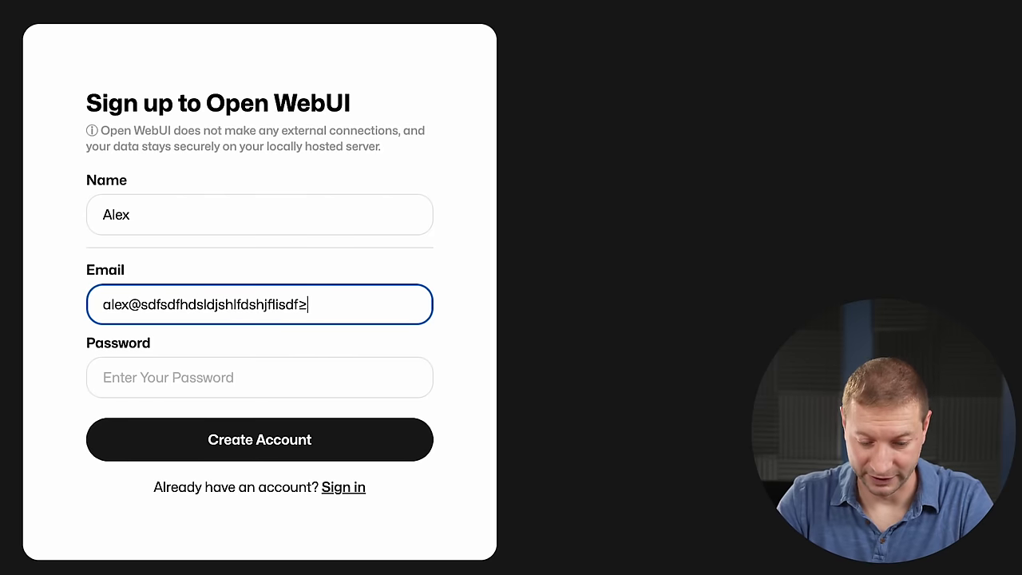
key("Tab")
type("••••••••••••••••")
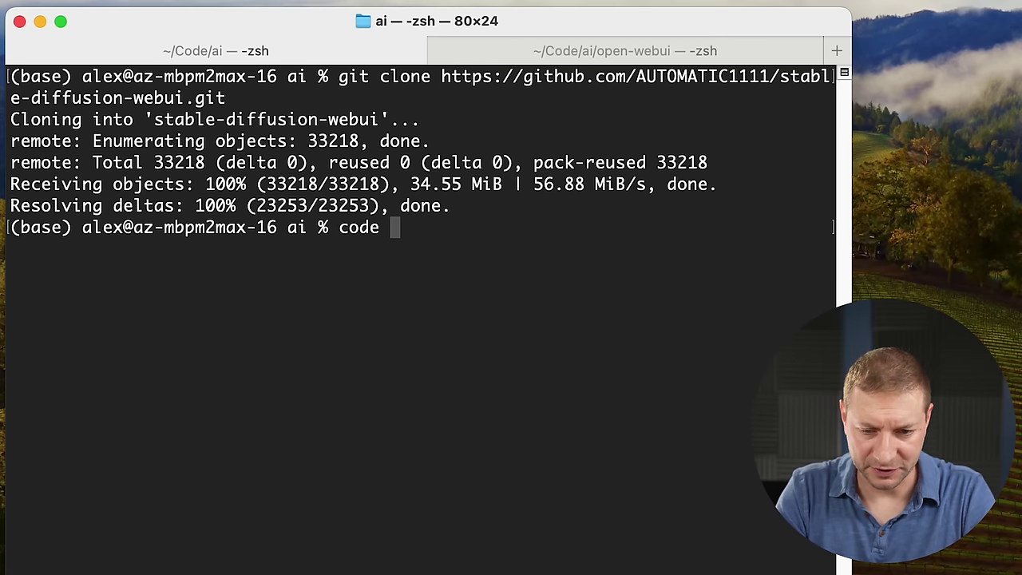
Open the stable-diffusion-webui folder in VS Code with an integrated terminal.
key("Tab")
key("Return")
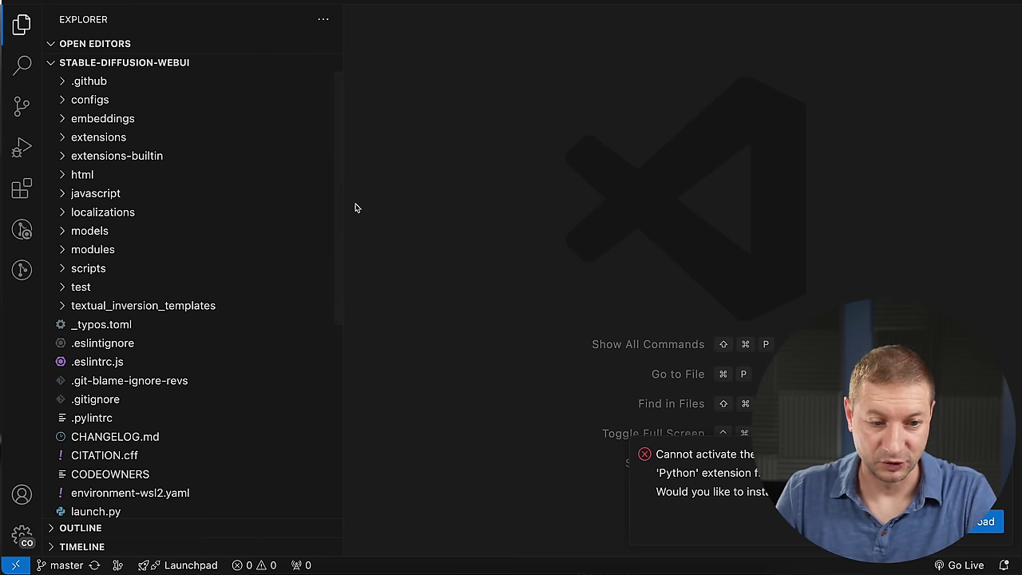
key("ctrl+grave")
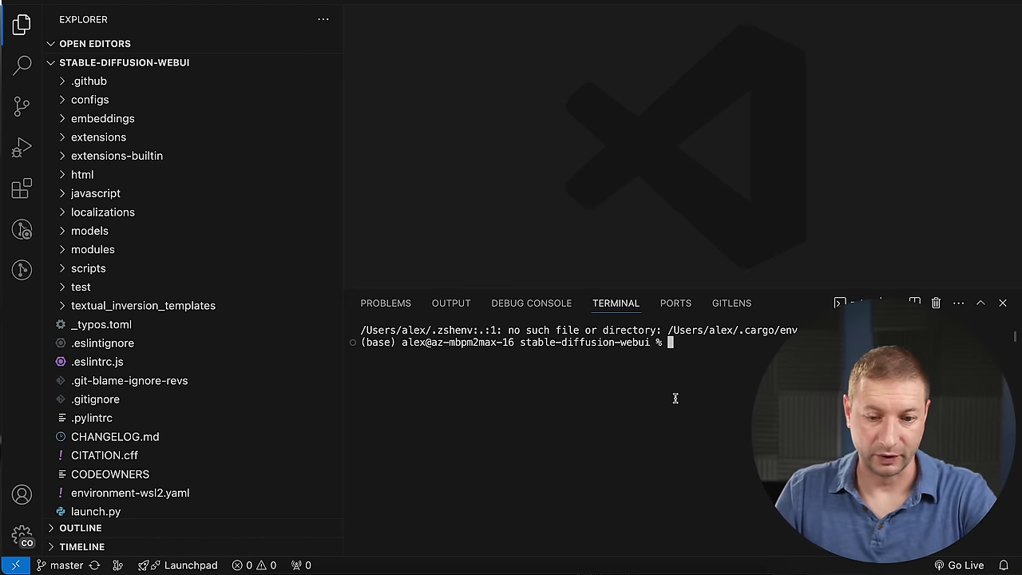
Open requirements.txt and pin it as a regular editor tab.
scroll(197, 208, "down", 6)
scroll(198, 214, "up", 6)
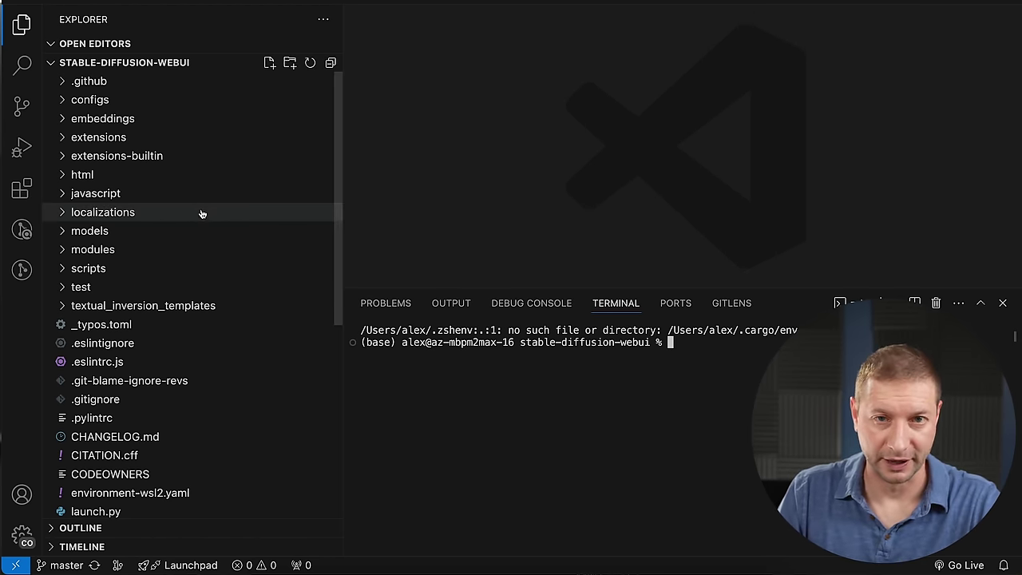
scroll(199, 239, "down", 6)
left_click(118, 324)
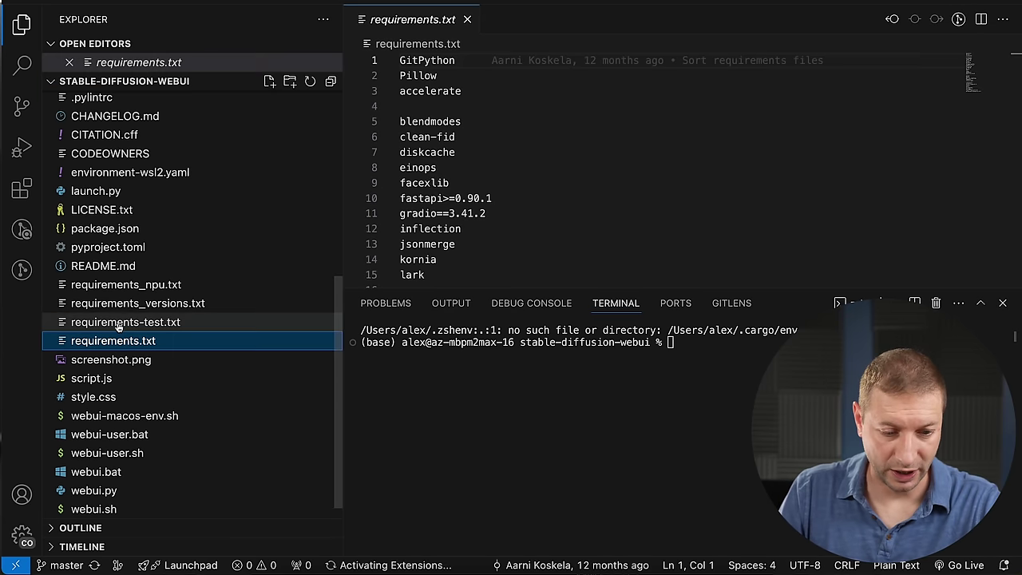
scroll(191, 506, "down", 1)
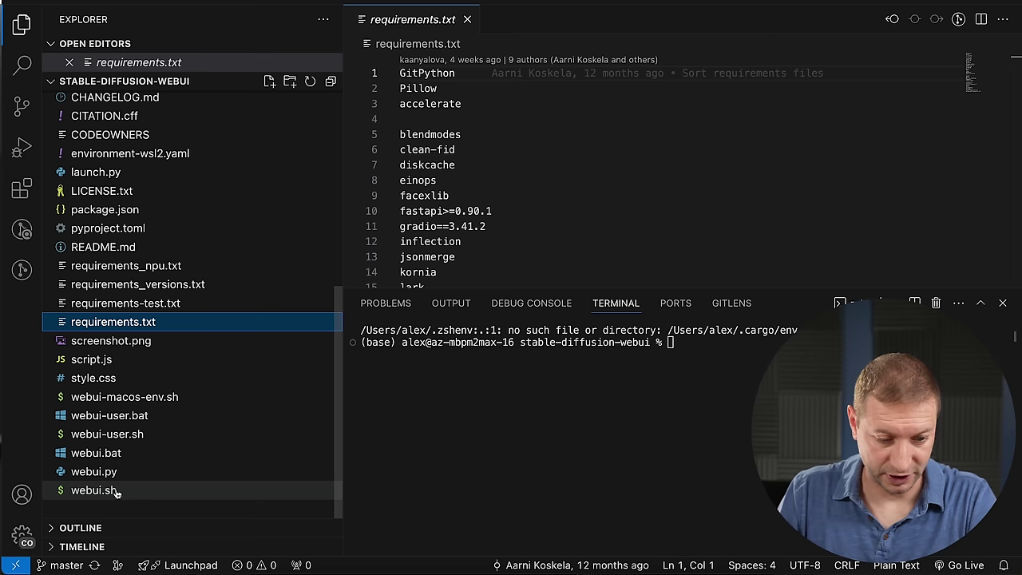
double_click(403, 24)
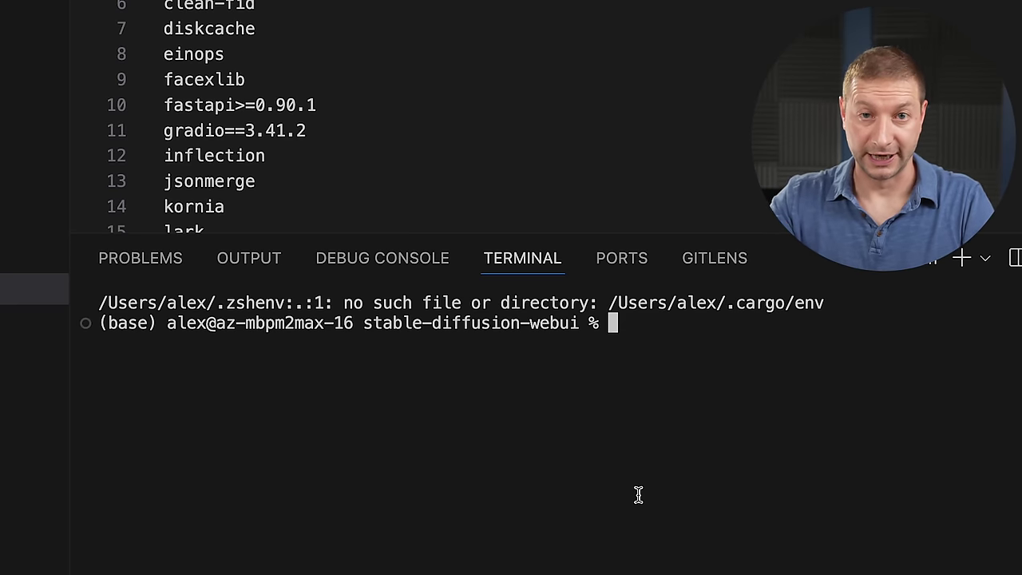
Create a conda environment named a1111 with Python.
type("conda cr")
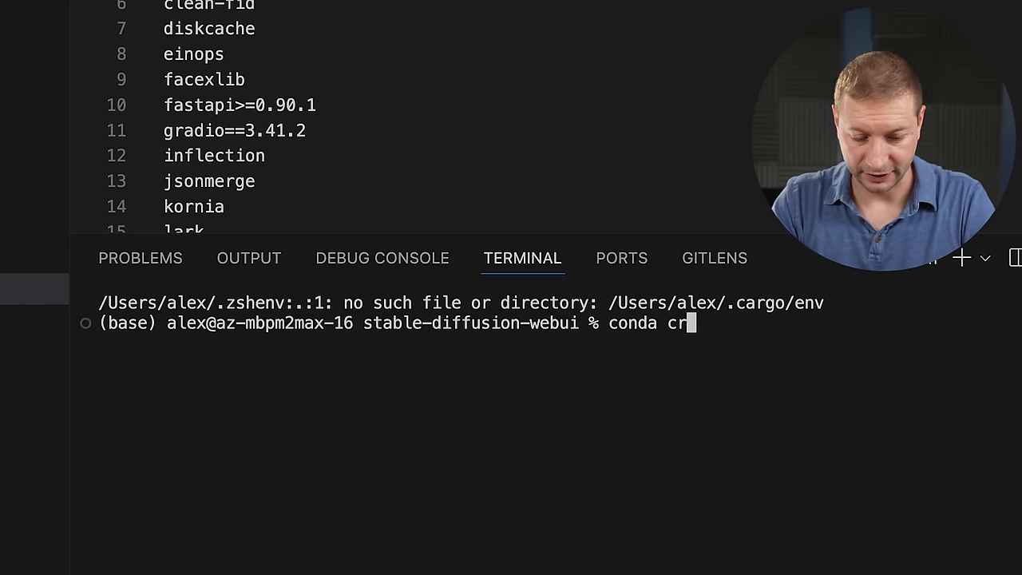
type("eate --name ")
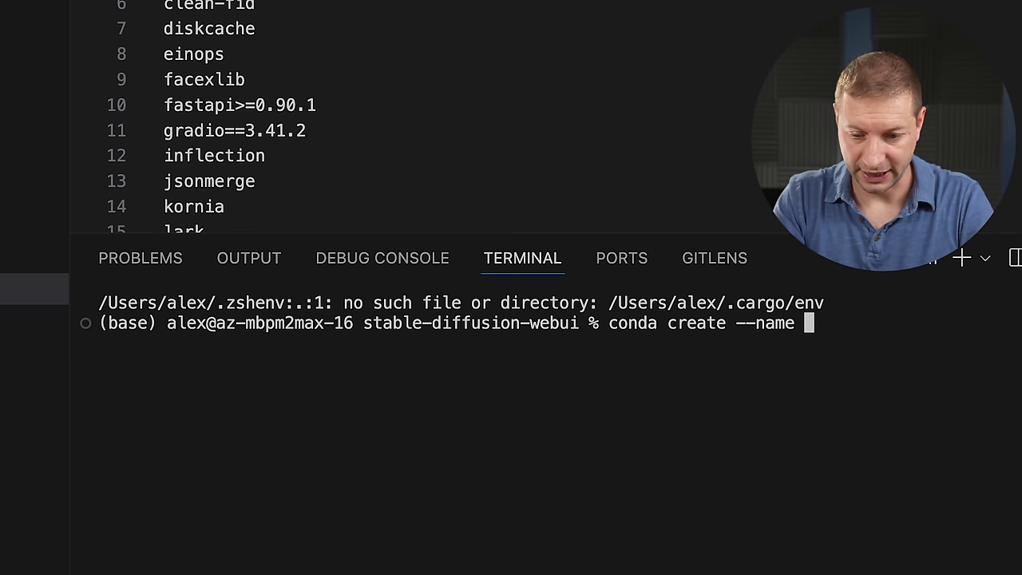
type("auto")
key("BackSpace")
key("BackSpace")
key("BackSpace")
type("1")
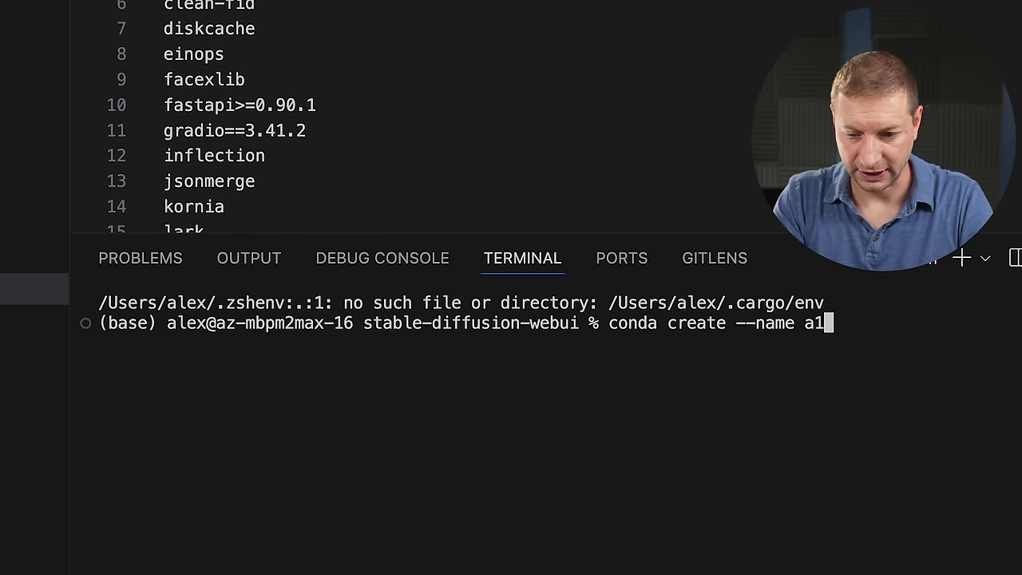
type("111 python=3.11")
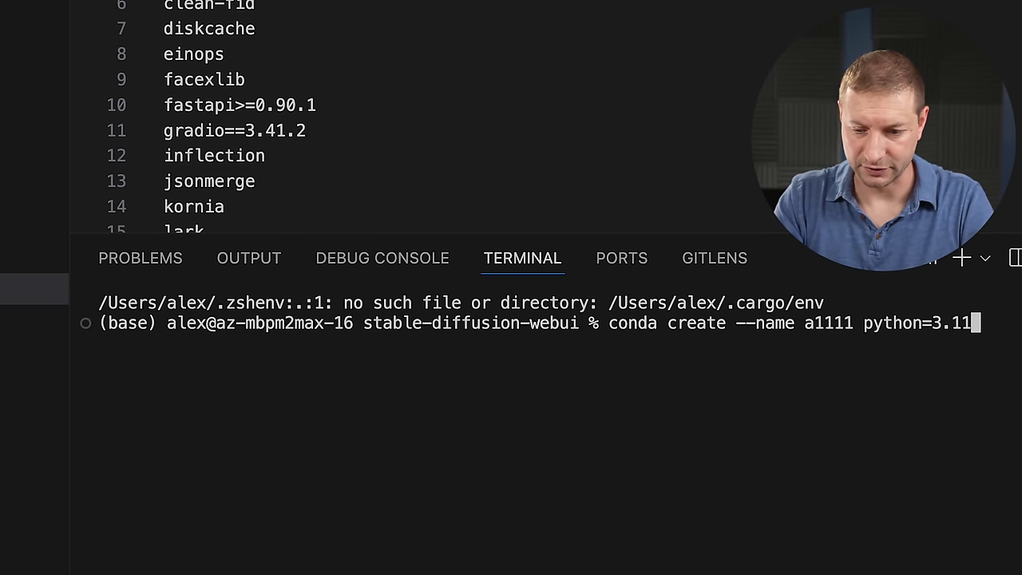
key("Return")
key("Return")
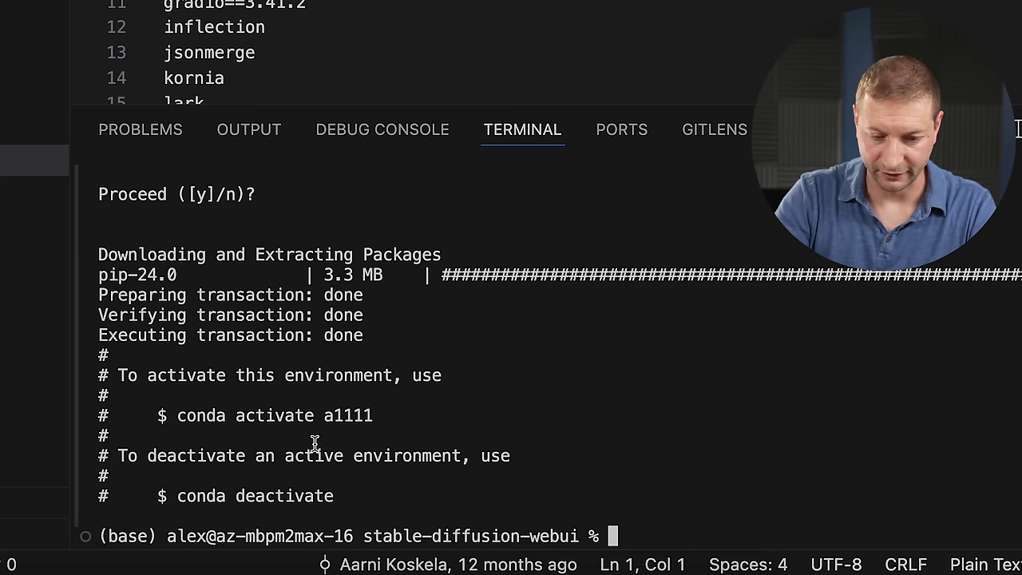
Activate the a1111 environment and clear the terminal, confirming a1111 is shown in the prompt.
left_click_drag(374, 416, 181, 421)
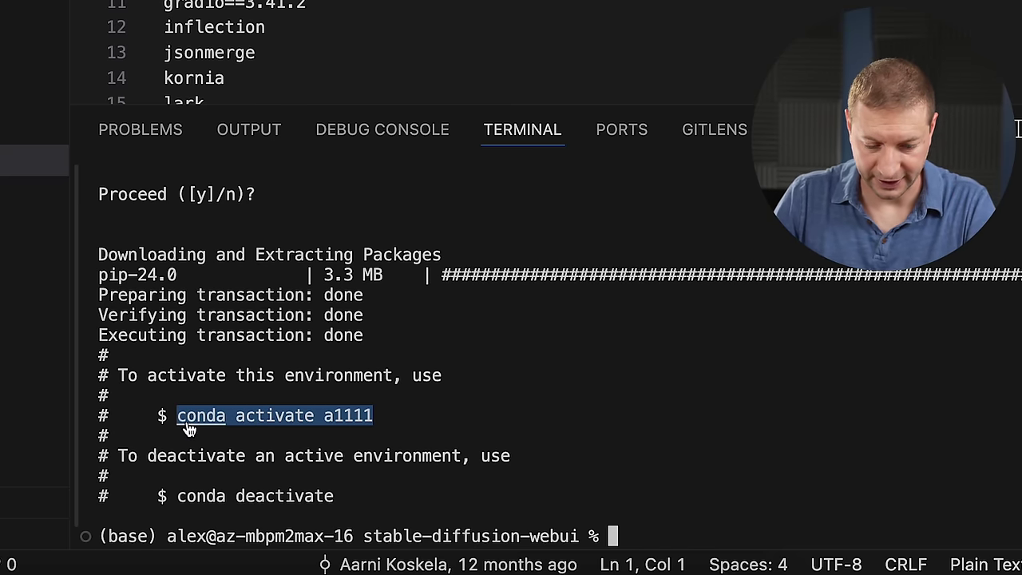
key("super+c")
key("super+v")
key("Return")
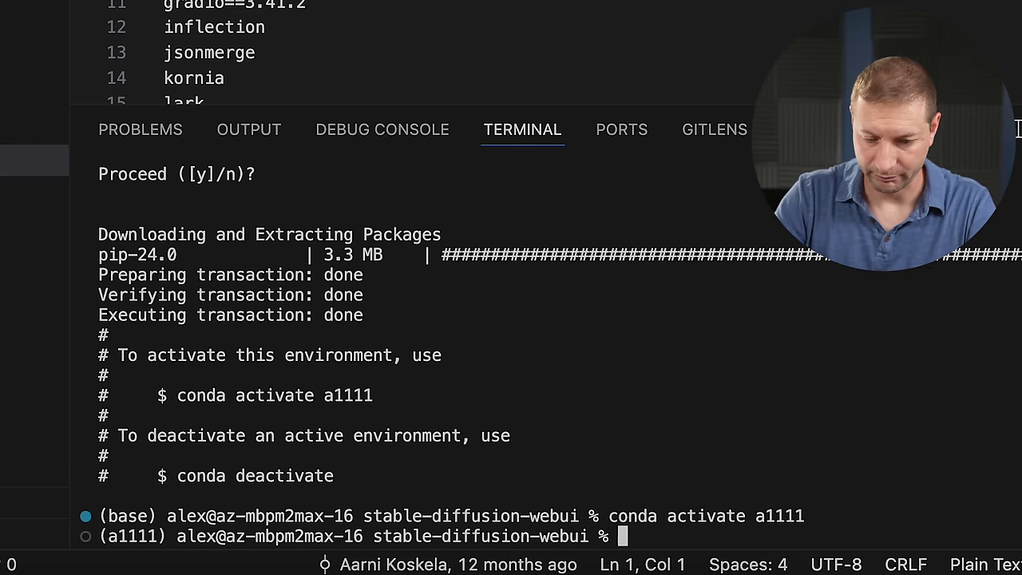
key("super+k")
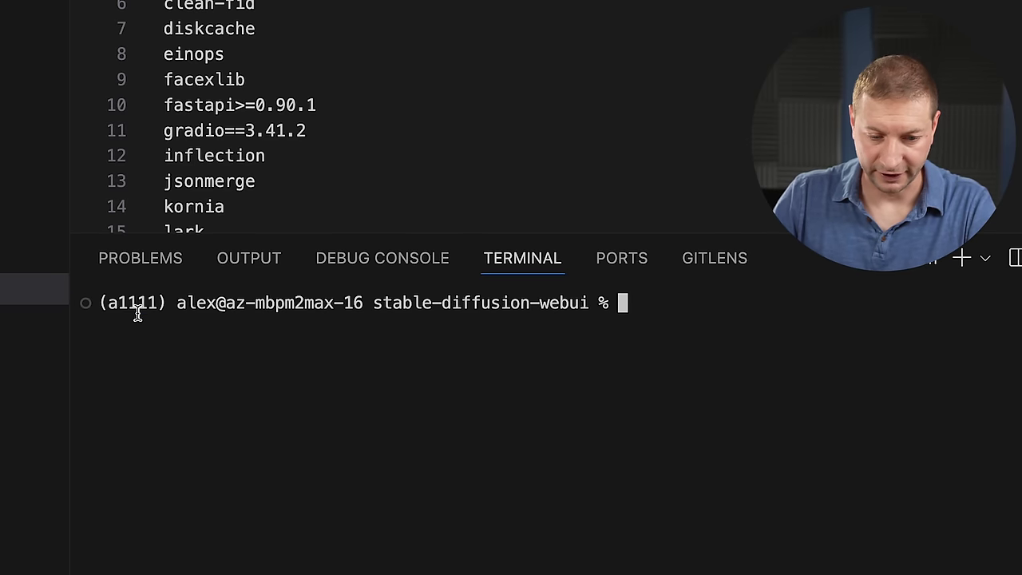
triple_click(136, 309)
double_click(131, 305)
left_click(484, 388)
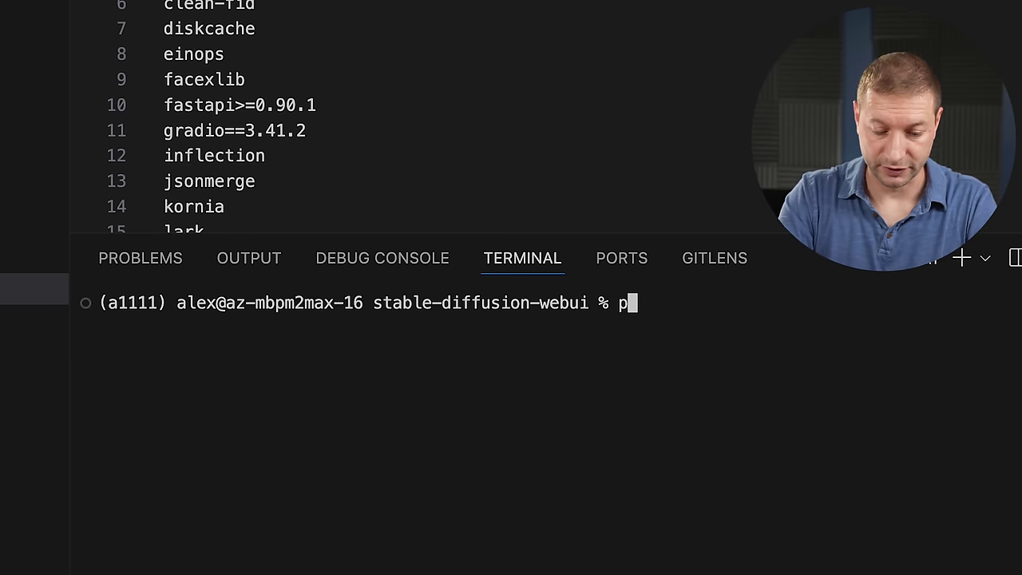
Check the Python version is 3.11.9, then enter pip install -r requirements.txt.
type("python --ver")
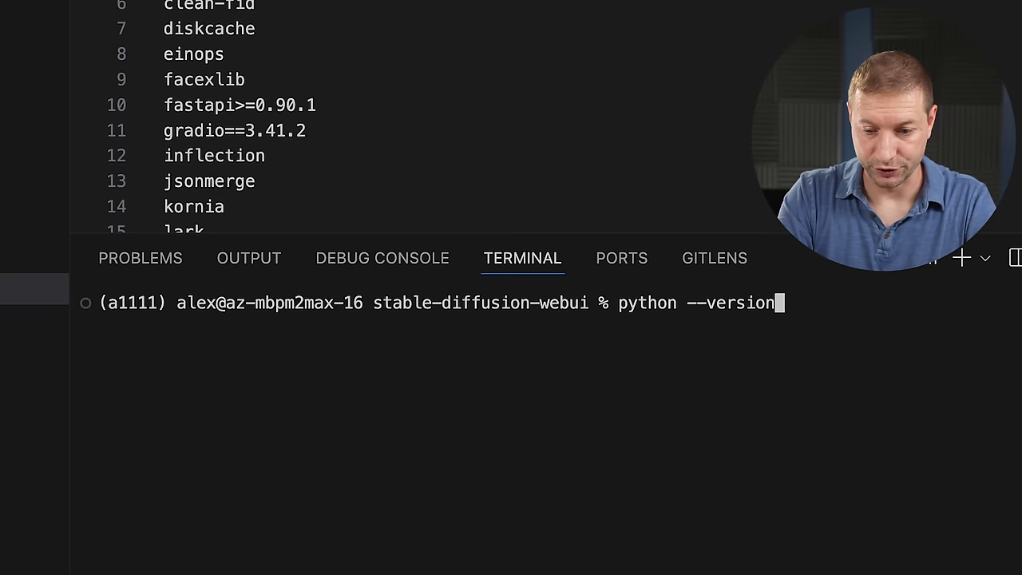
type("sion")
key("Return")
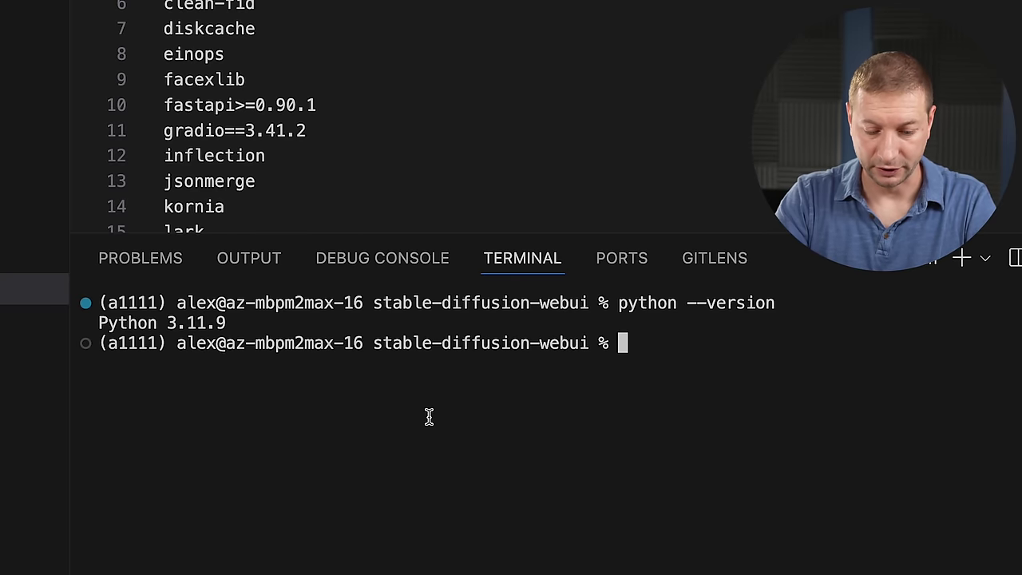
key("super+k")
type("pip i")
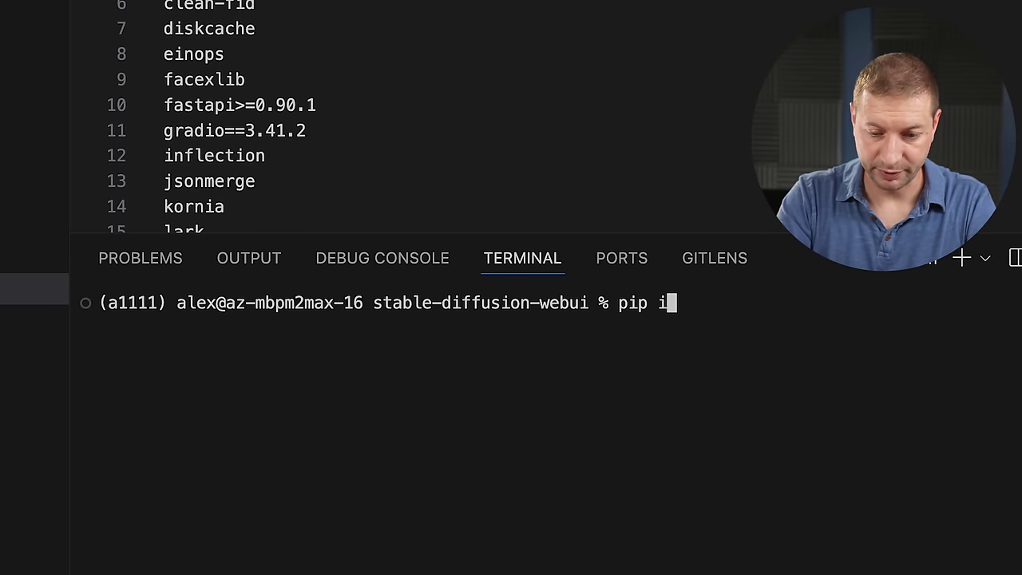
type("nstal")
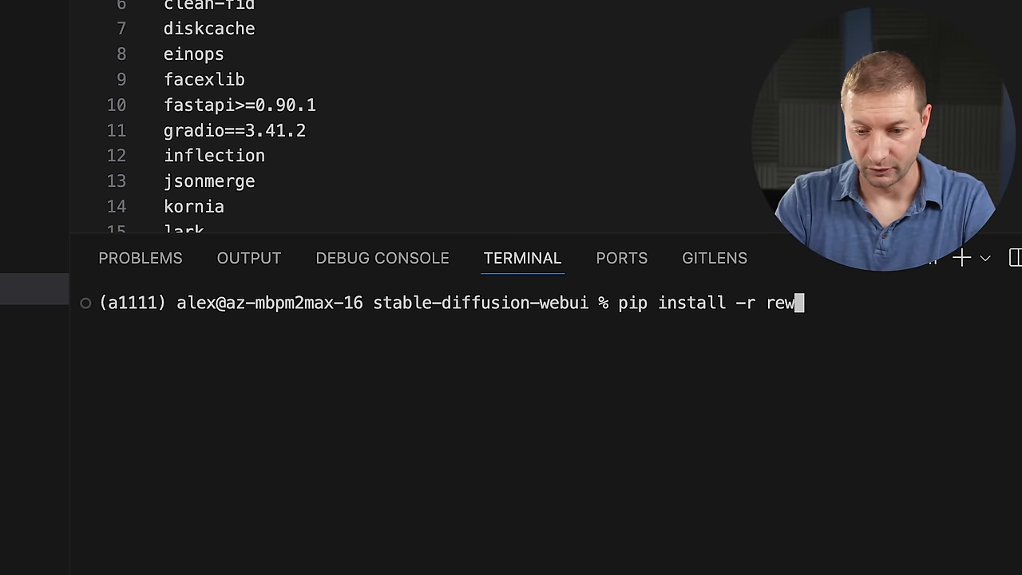
type("l -r rew")
key("BackSpace")
key("Tab")
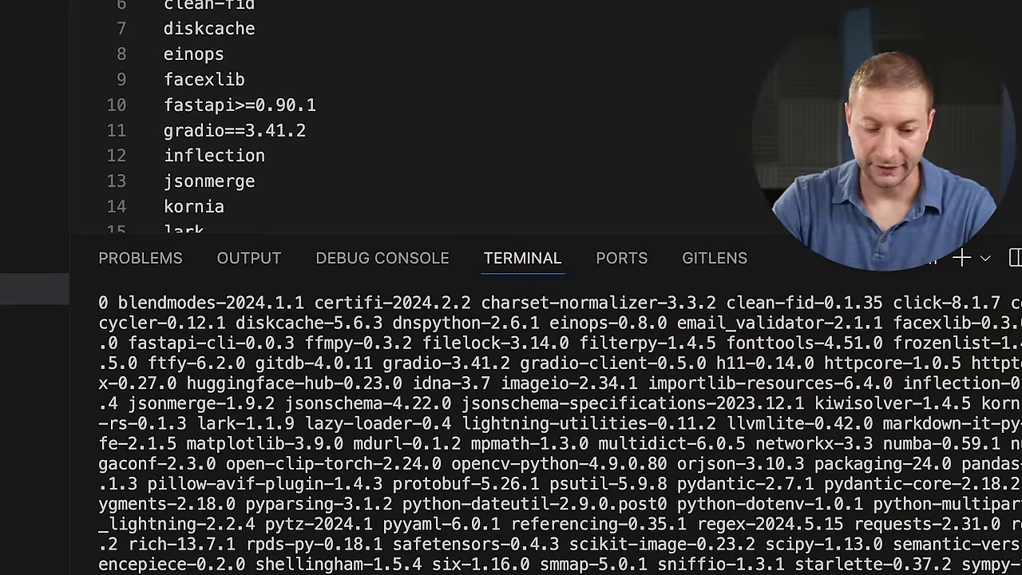
Run sh webui.sh in a cleared terminal to start the Stable Diffusion WebUI.
key("super+k")
type("sh ")
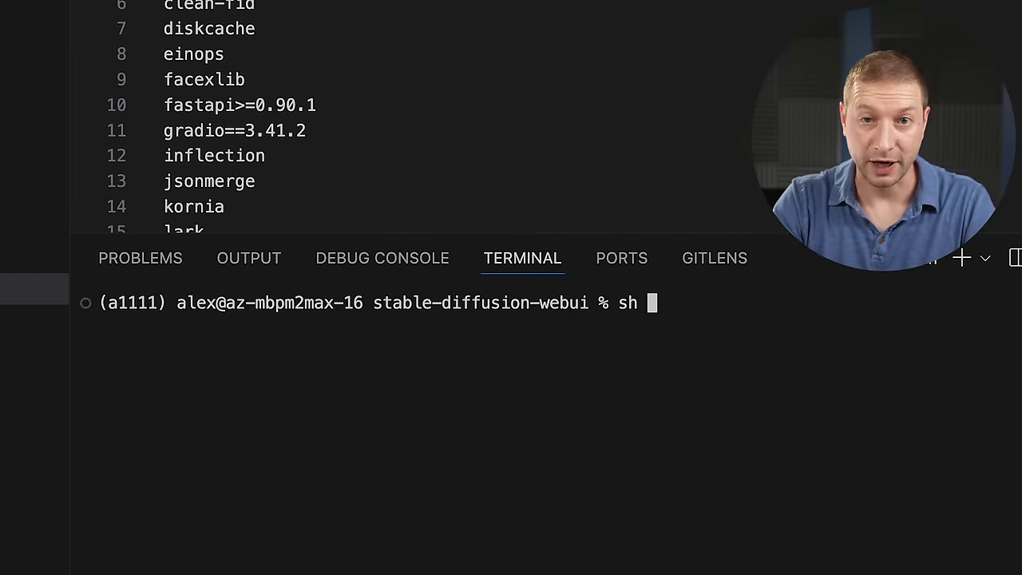
type("webui")
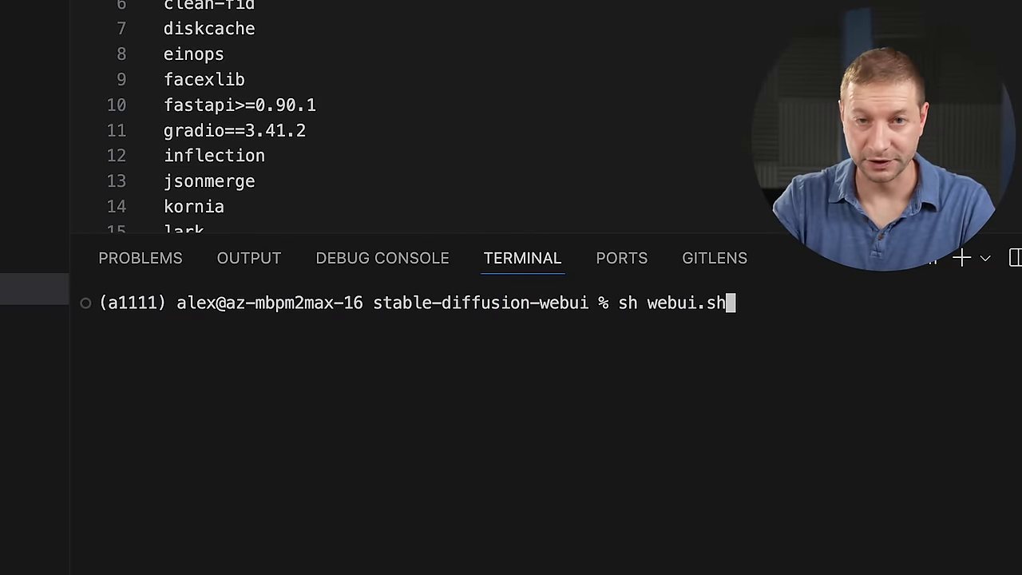
type(".sh")
key("Return")
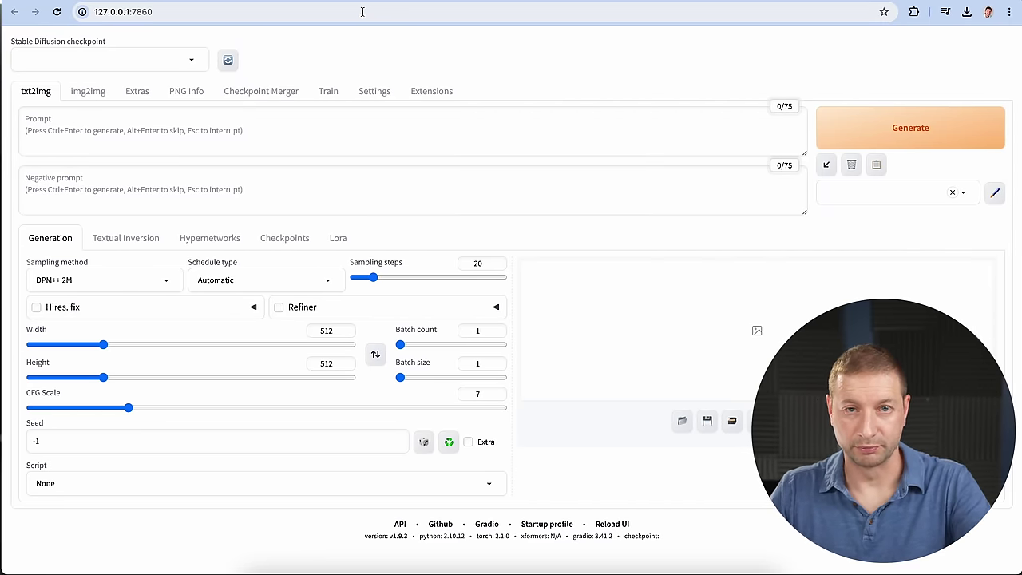
Reload the WebUI to load v1-5-pruned-emaonly, browse img2img through Extensions, then return to txt2img.
left_click(274, 11)
key("super+c")
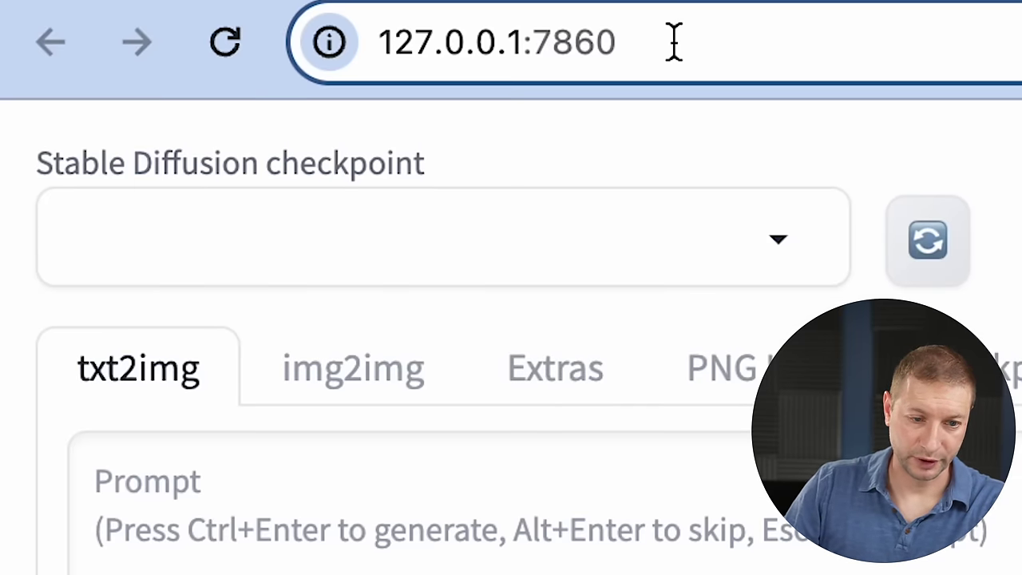
key("Return")
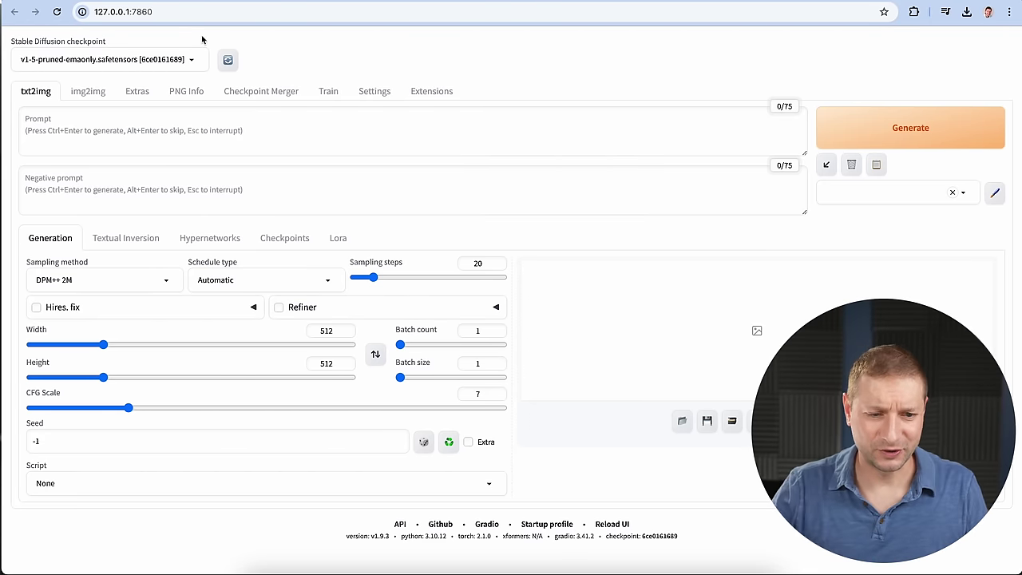
left_click(87, 93)
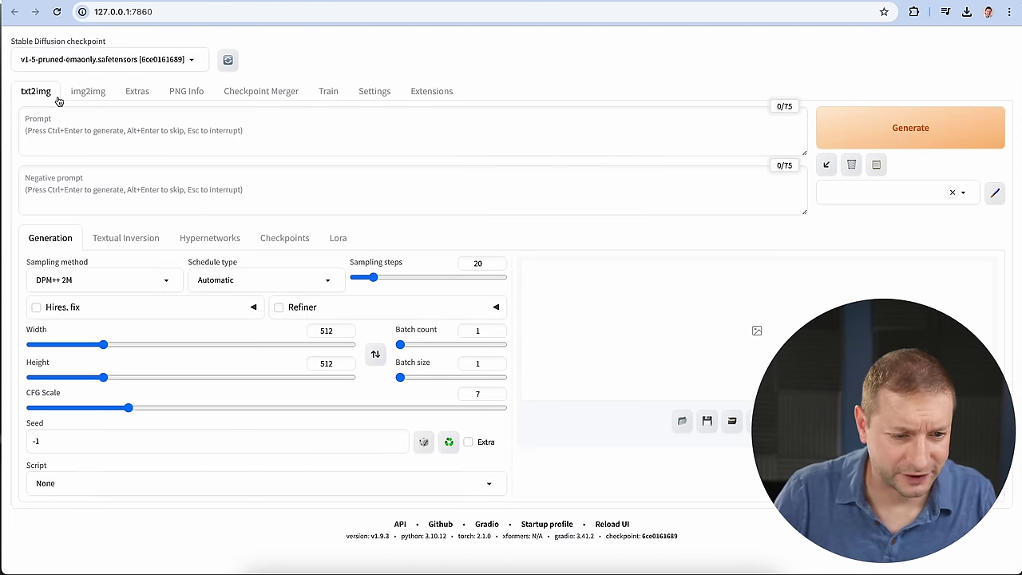
left_click(80, 98)
left_click(138, 93)
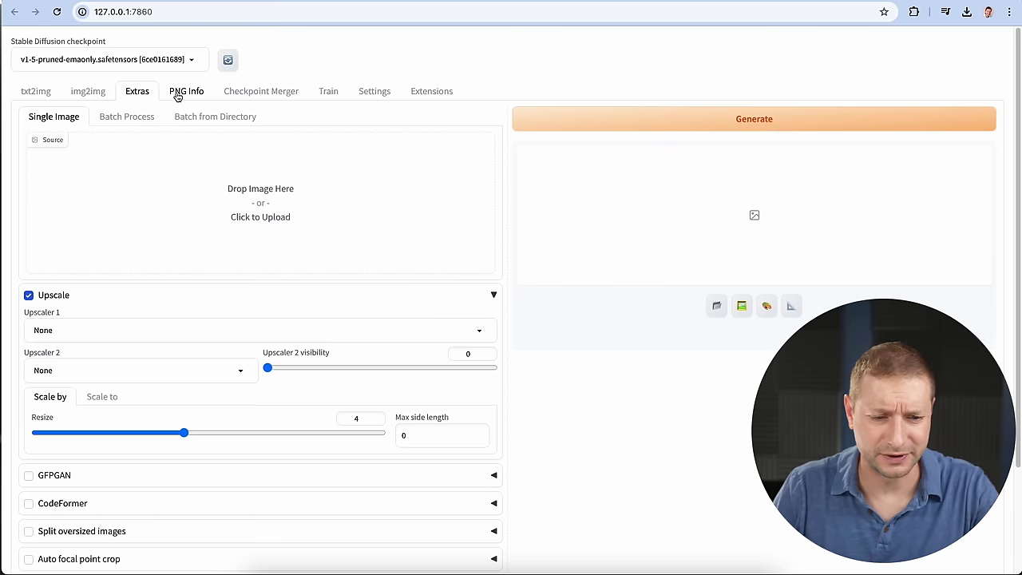
left_click(179, 94)
left_click(289, 96)
left_click(328, 93)
left_click(374, 92)
left_click(431, 93)
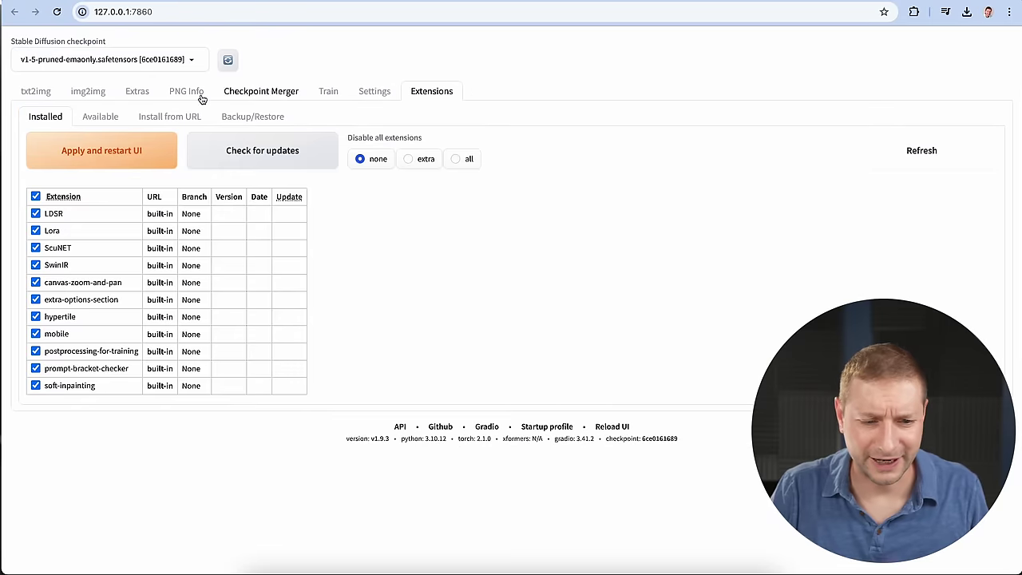
left_click(36, 93)
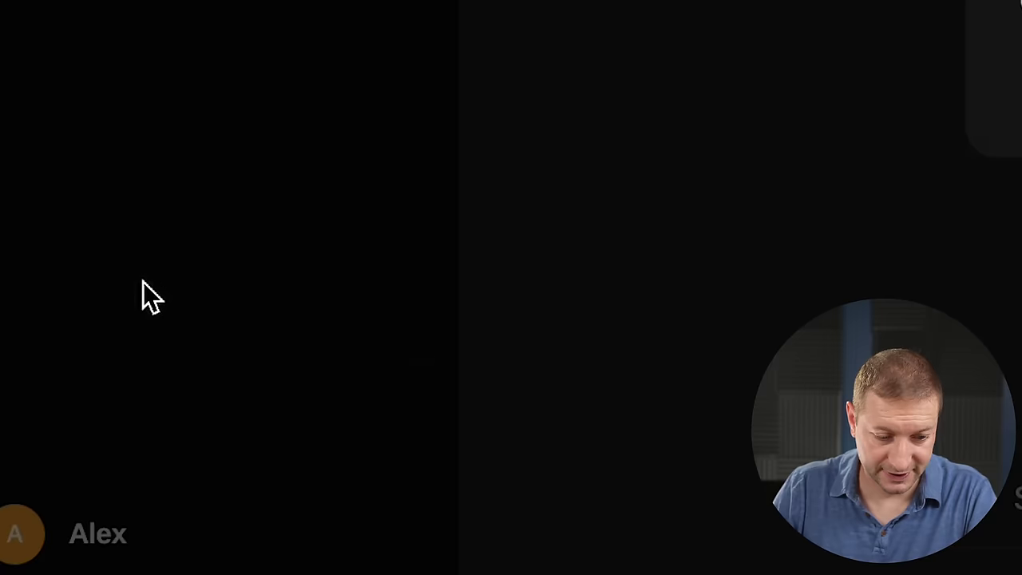
left_click(225, 318)
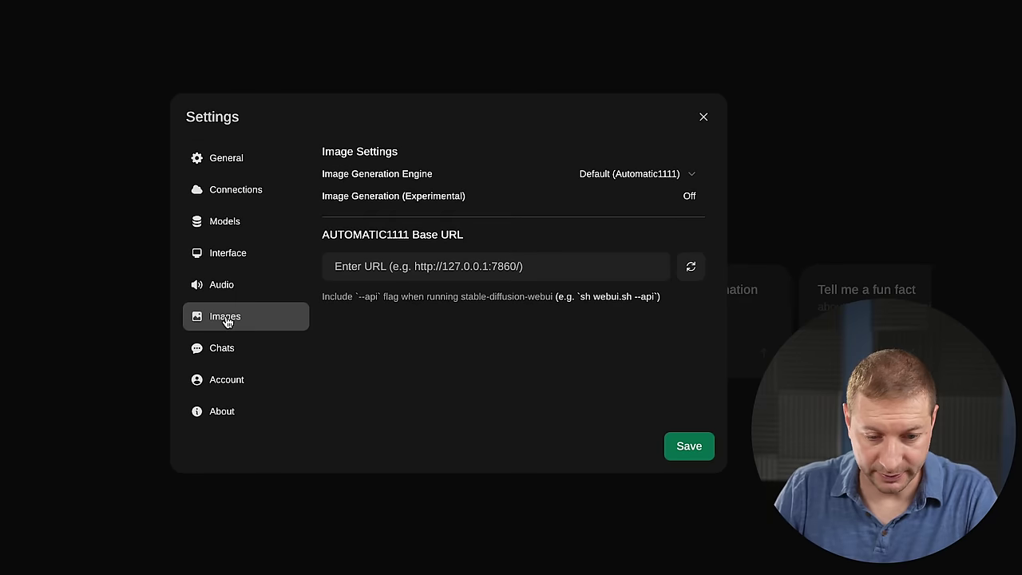
left_click_drag(336, 237, 408, 237)
left_click(407, 237)
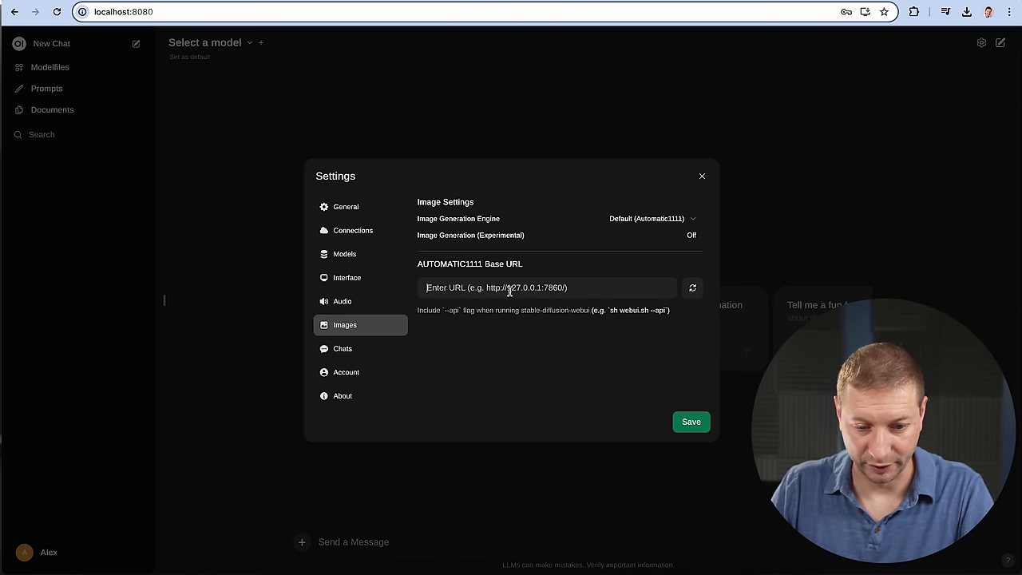
key("super+v")
left_click(692, 290)
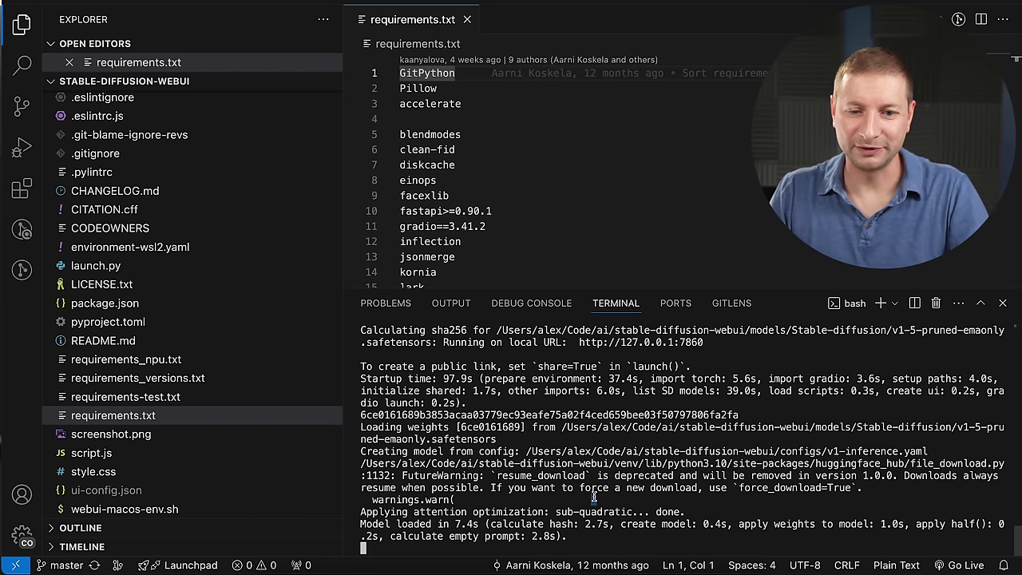
Restart the Stable Diffusion WebUI server with sh webui.sh --api.
key("ctrl+c")
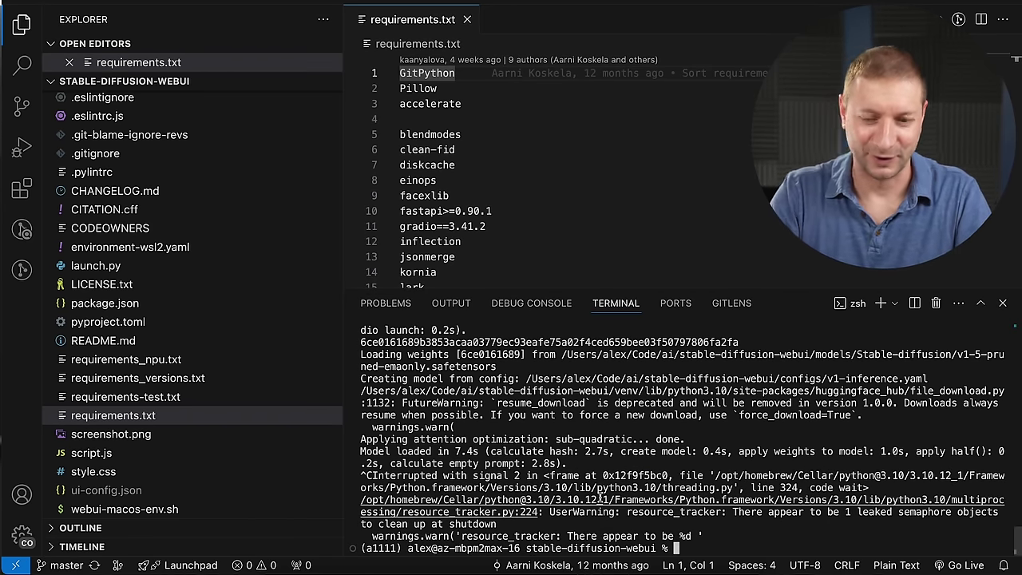
key("ctrl+l")
type("sh webui.sh")
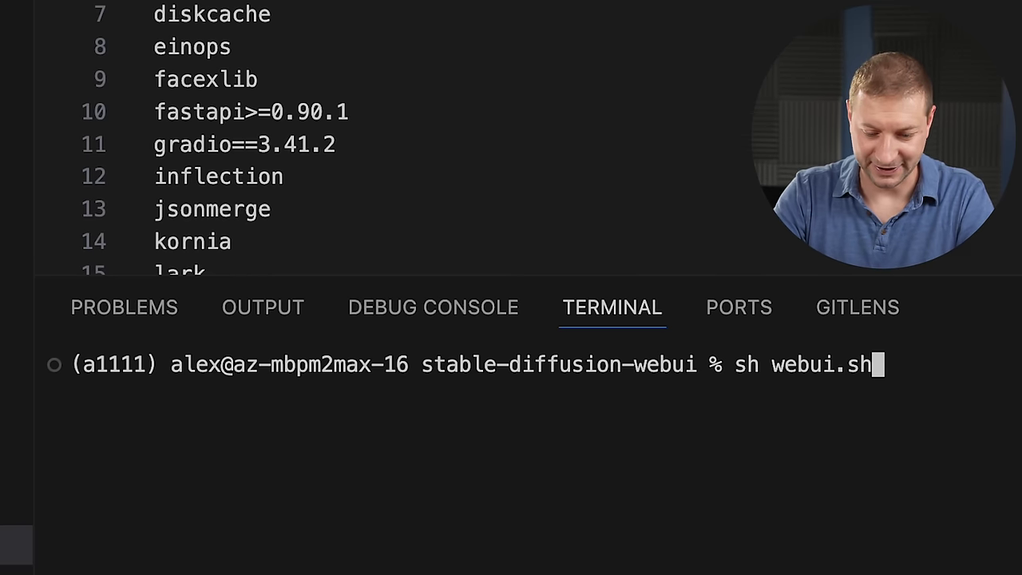
type(" --")
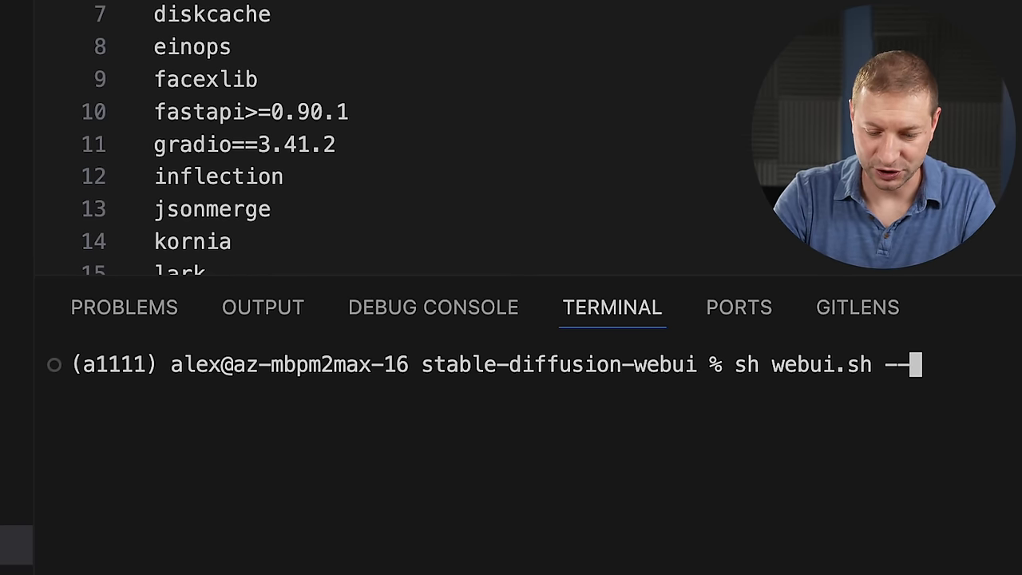
type("api")
key("Return")
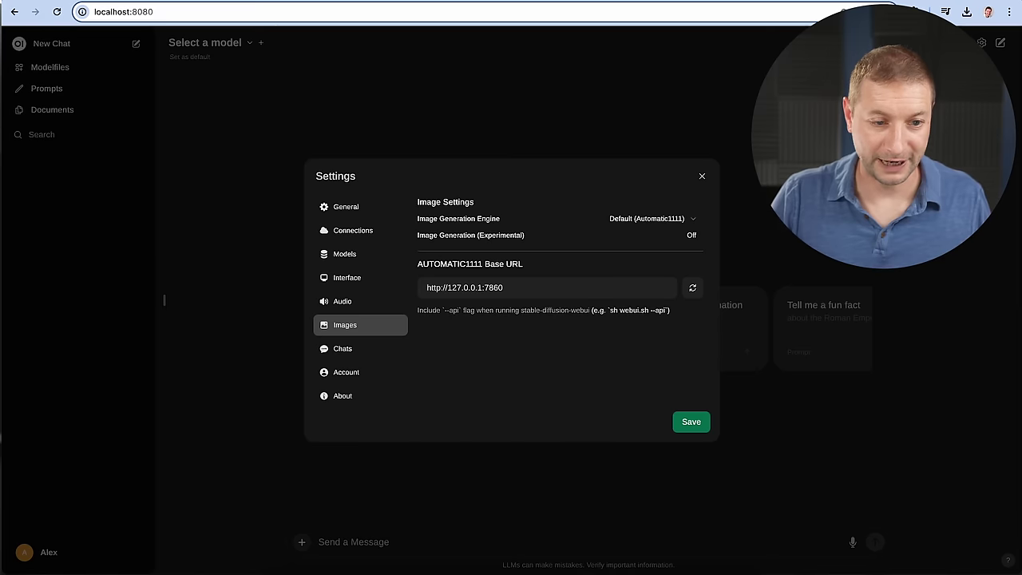
Reload Open WebUI, go to Settings > Images, and verify the AUTOMATIC1111 connection now succeeds.
key("Return")
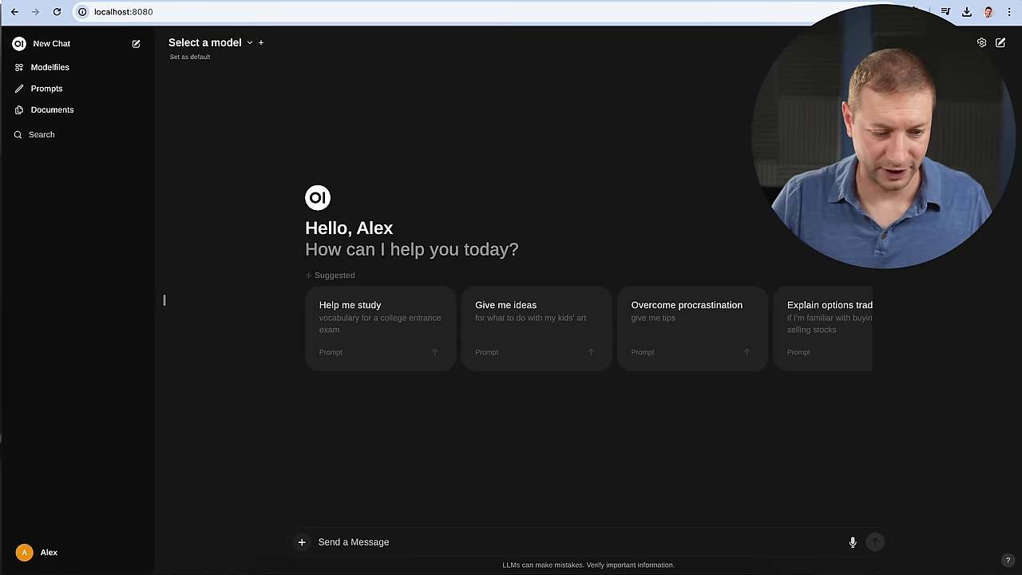
left_click(31, 559)
left_click(62, 484)
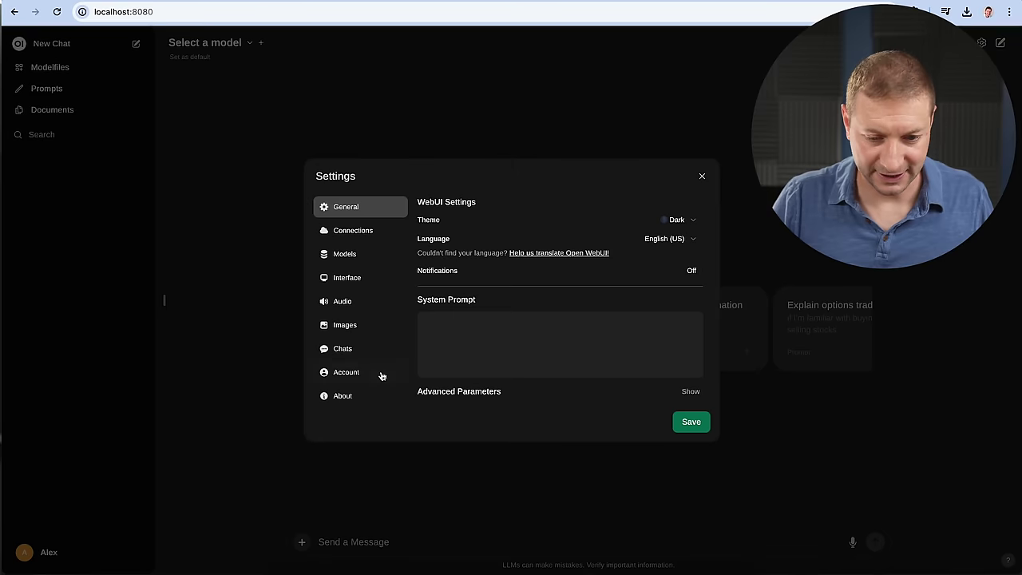
left_click(356, 327)
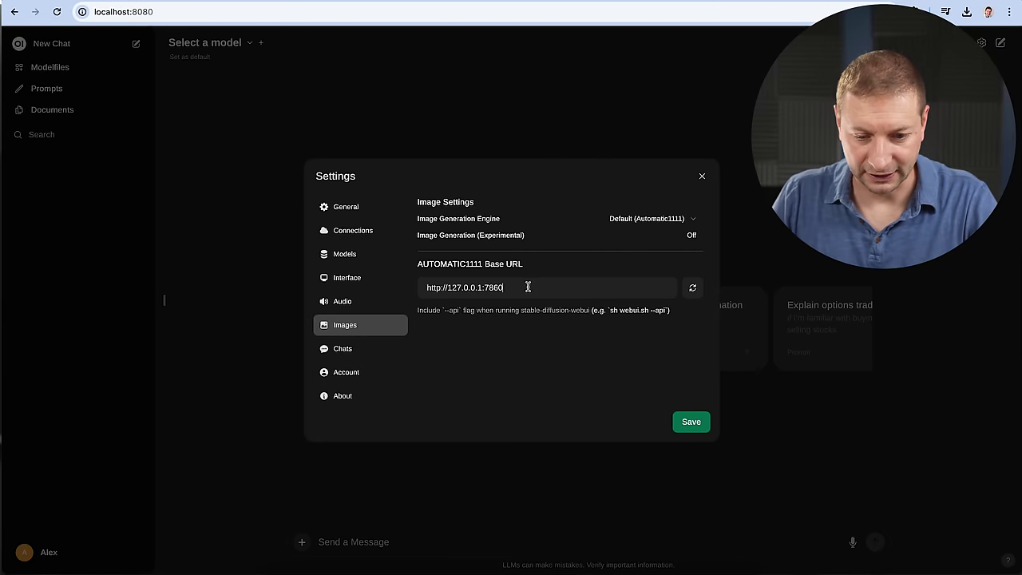
left_click(692, 287)
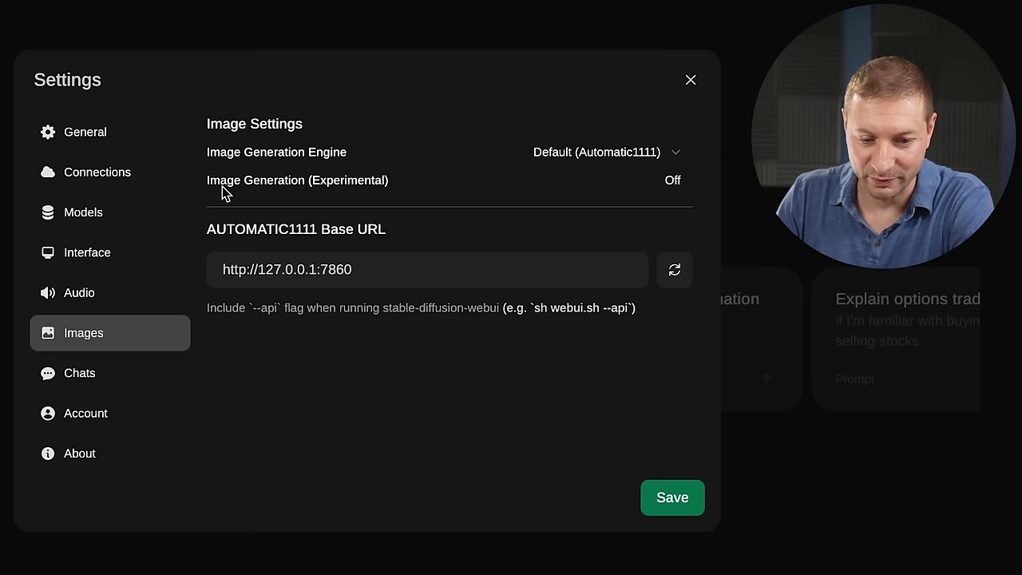
Turn image generation on, keep v1-5-pruned-emaonly as default model, and review 512x512 size and 50 steps.
left_click_drag(226, 506, 339, 503)
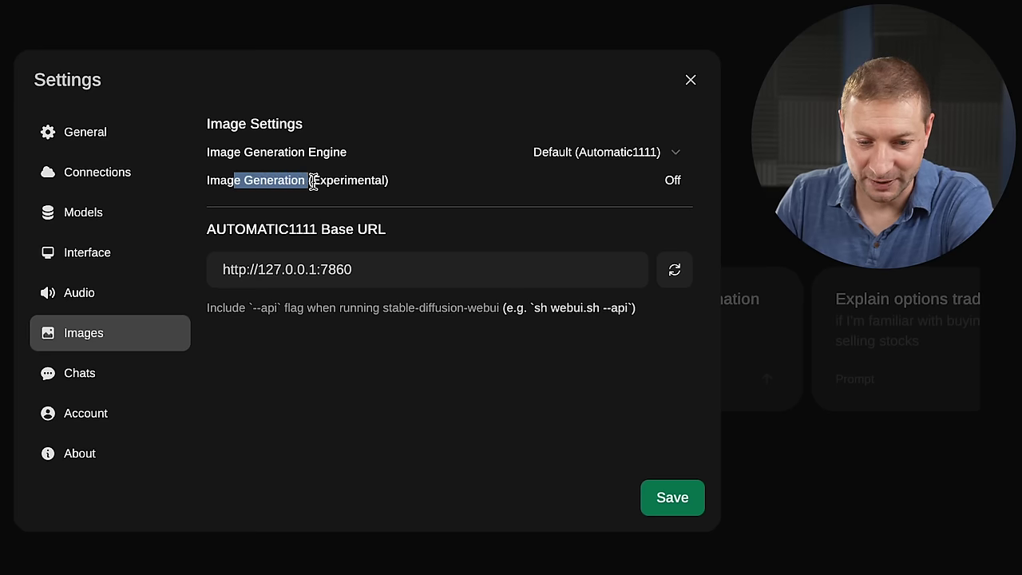
left_click(364, 506)
left_click(675, 184)
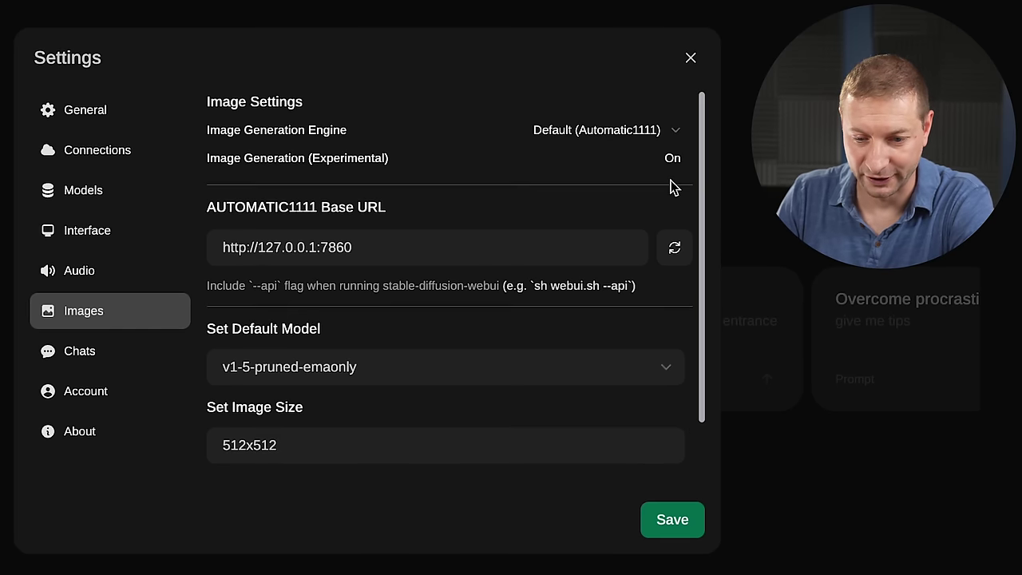
scroll(718, 225, "down", 1)
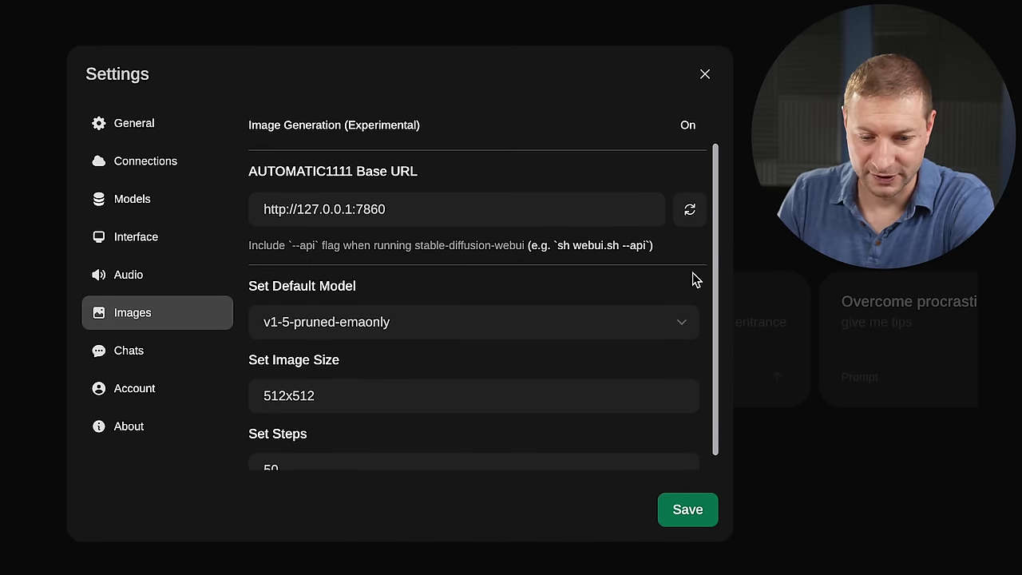
left_click(463, 331)
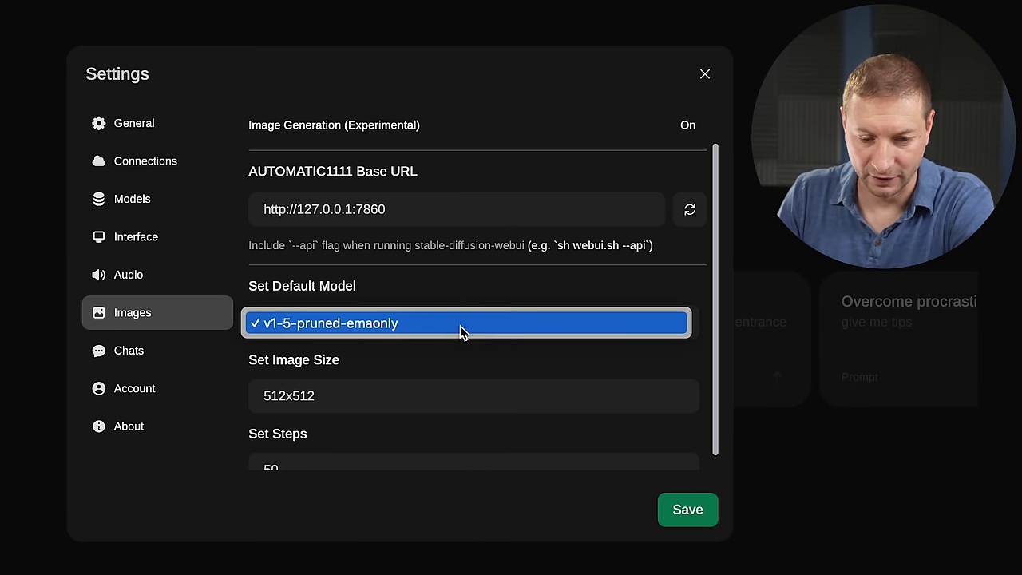
left_click(466, 284)
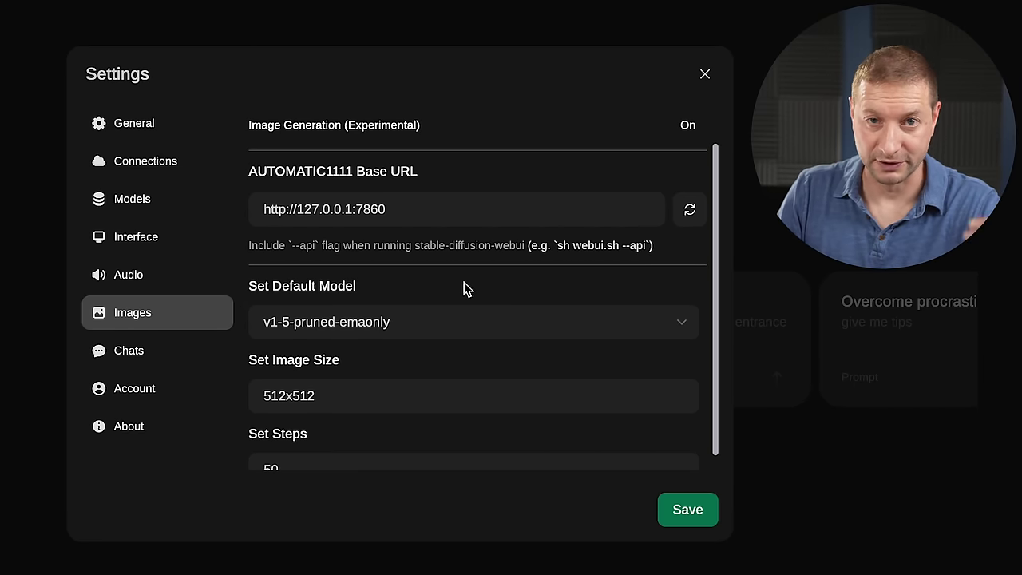
scroll(431, 375, "down", 1)
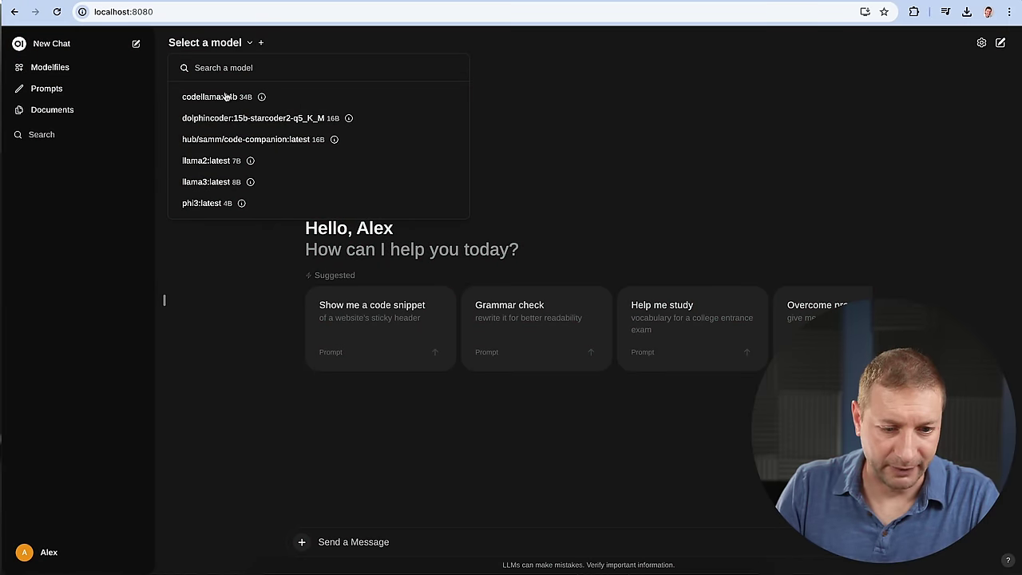
Ask llama3:latest for 'a photo of a llama' and generate an image from its reply.
left_click(202, 182)
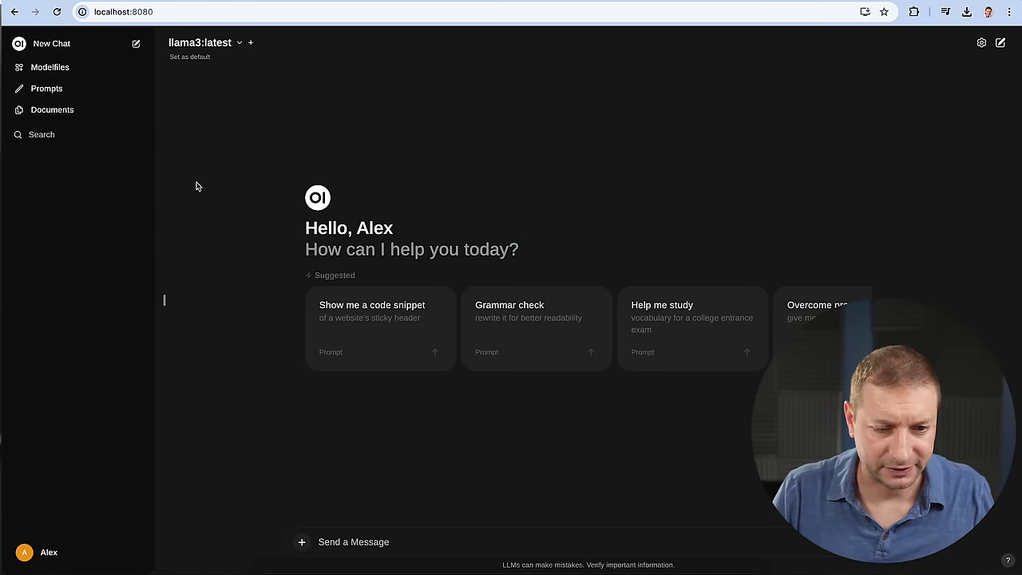
left_click(324, 542)
type("a photo of a")
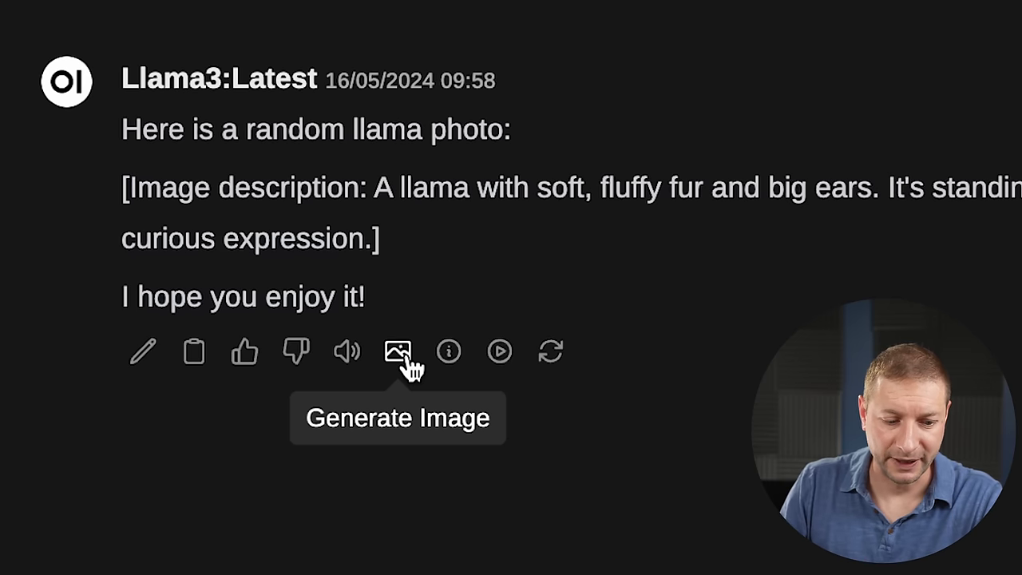
left_click(399, 353)
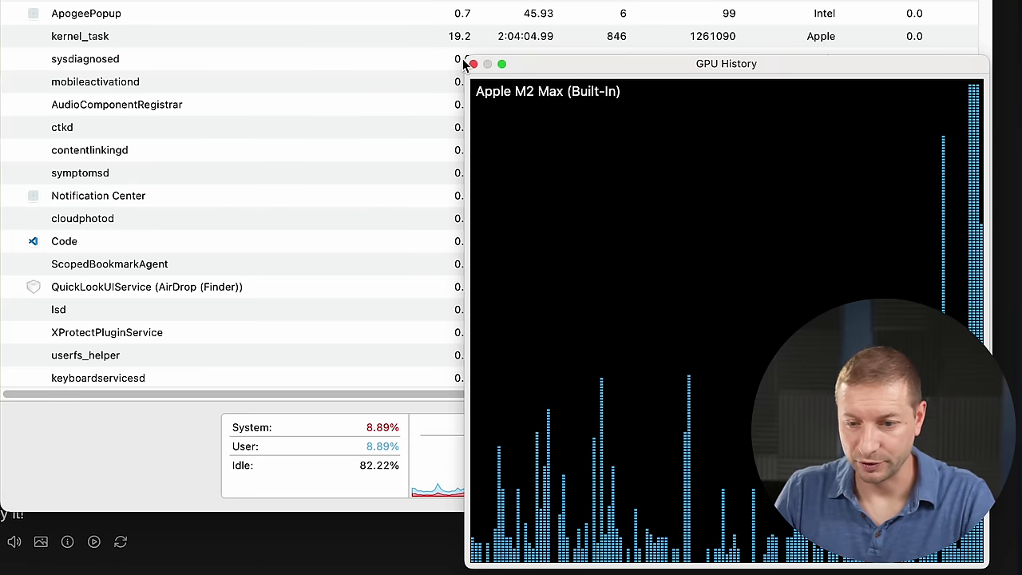
Move the GPU History window up and left, then bring the Open WebUI chat back to the front.
left_click_drag(894, 62, 859, 35)
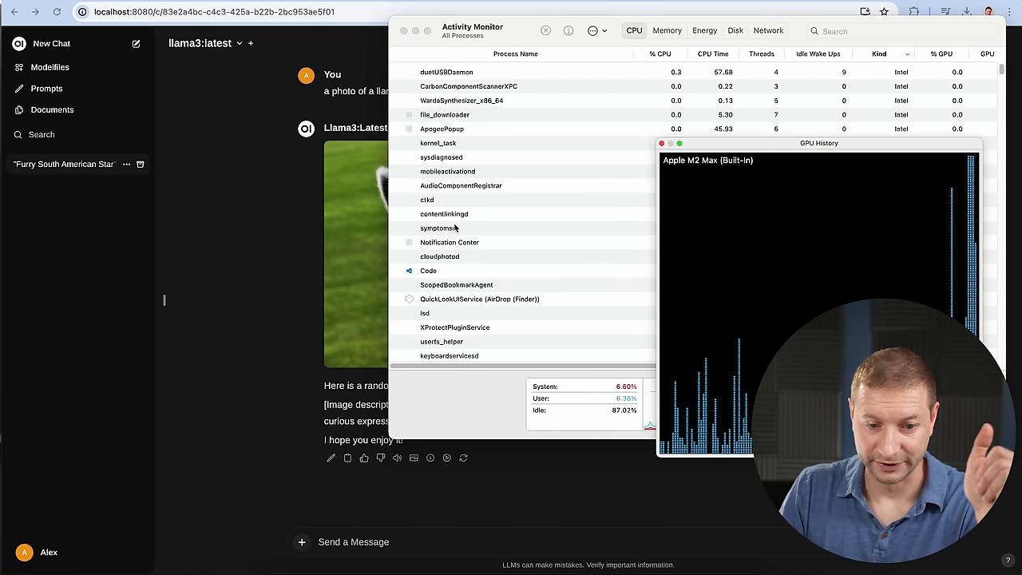
left_click(294, 234)
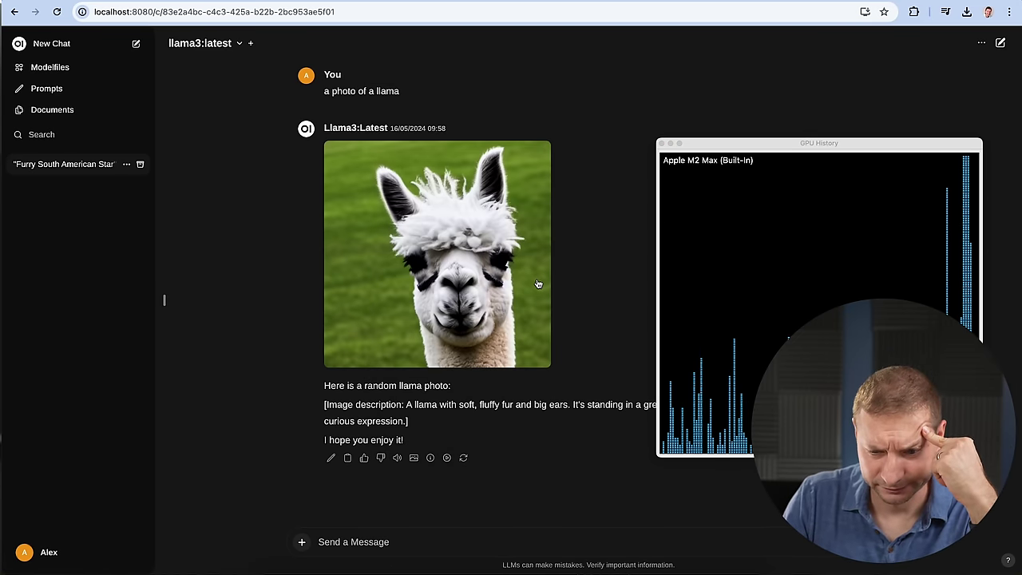
Send the Schwarzenegger photo request and scroll up to review the generated images.
type("schwarzenegger")
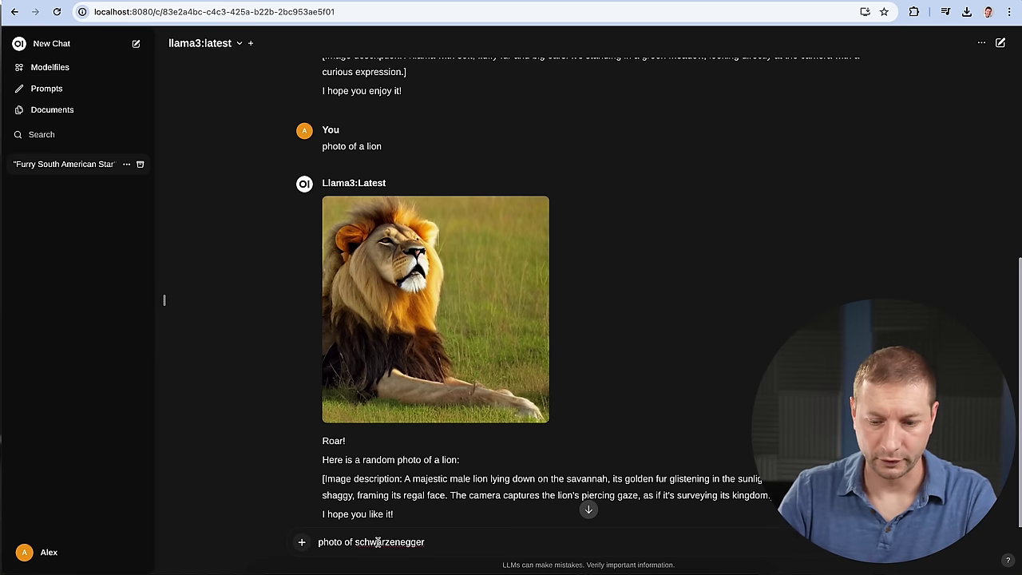
key("Return")
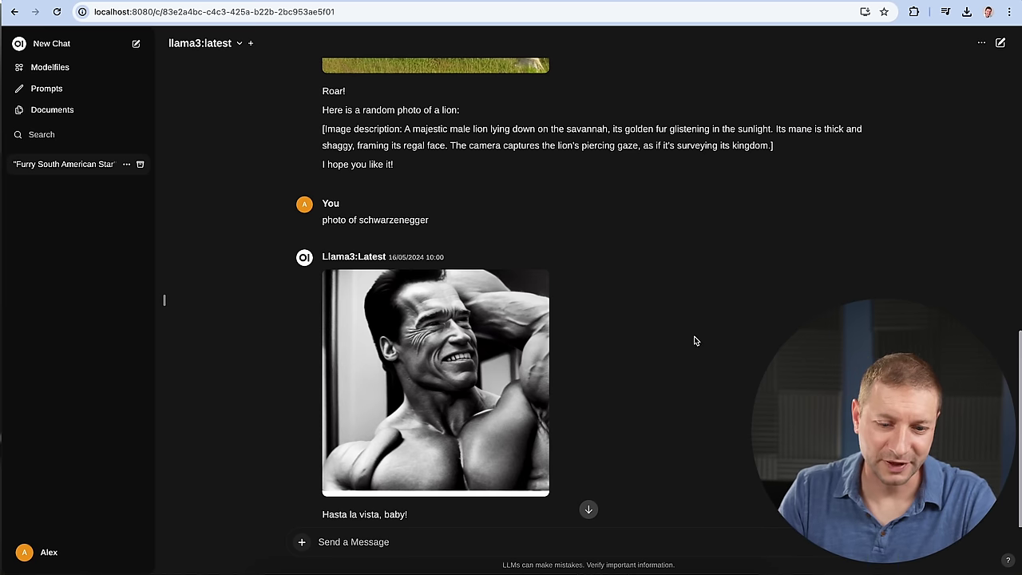
scroll(694, 341, "up", 10)
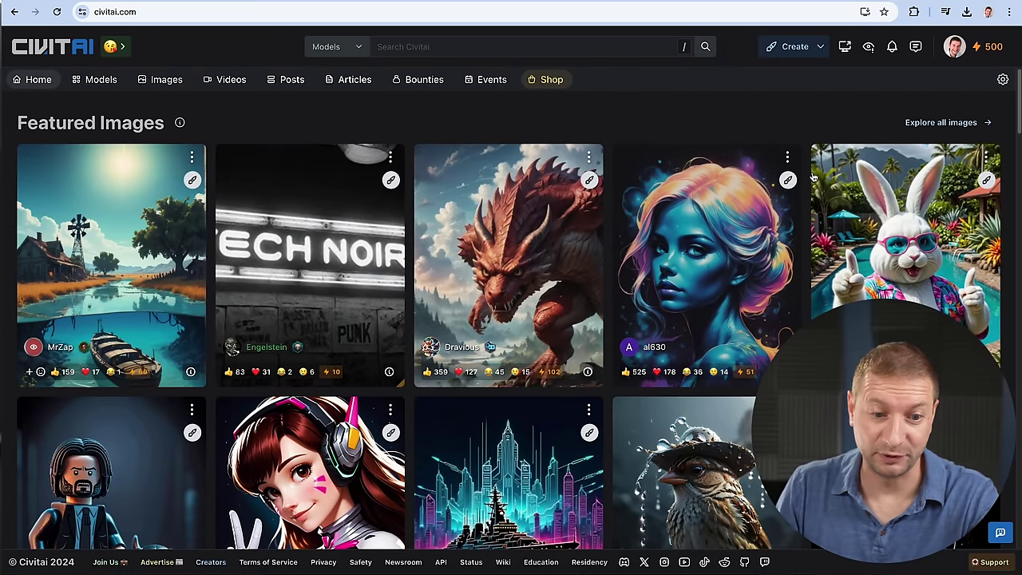
Browse Civitai's models list and open the Juggernaut XL model page.
scroll(894, 157, "down", 4)
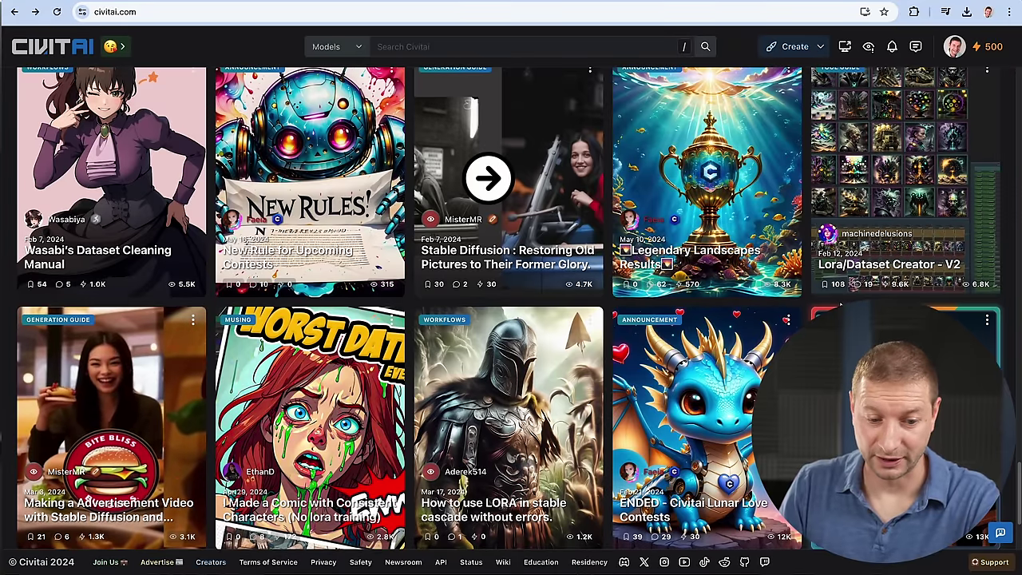
scroll(823, 311, "down", 1)
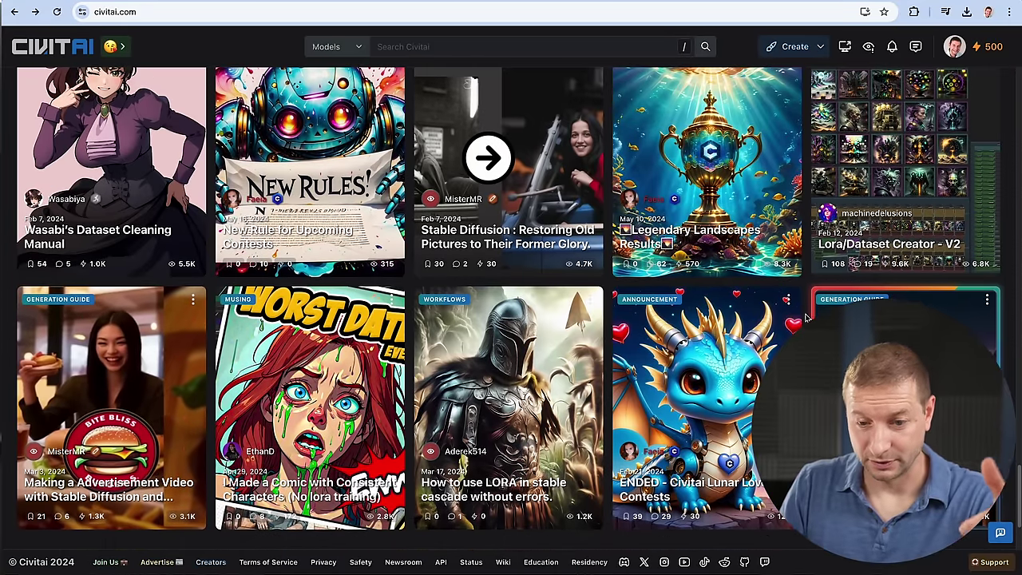
scroll(806, 318, "down", 3)
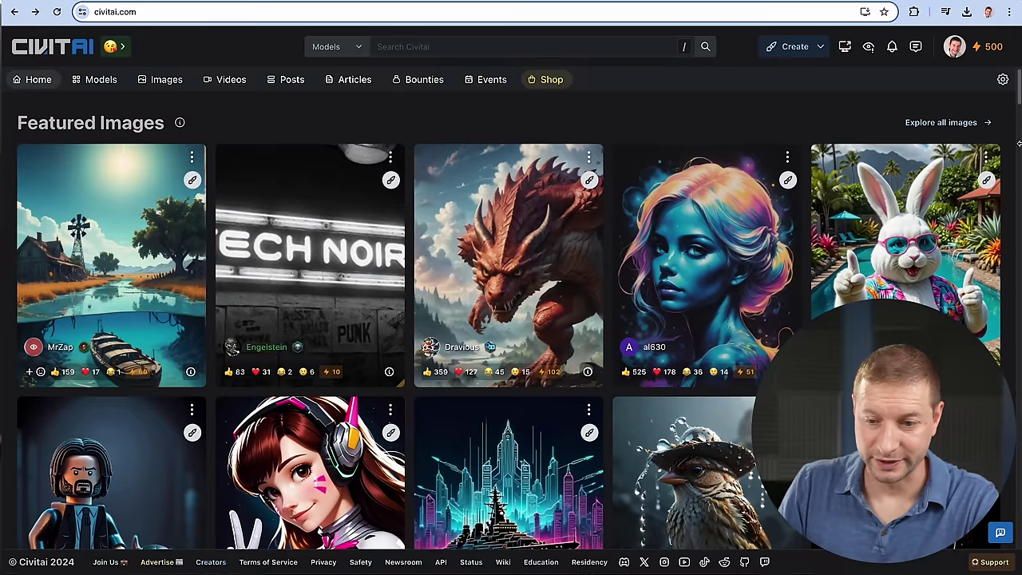
left_click(101, 80)
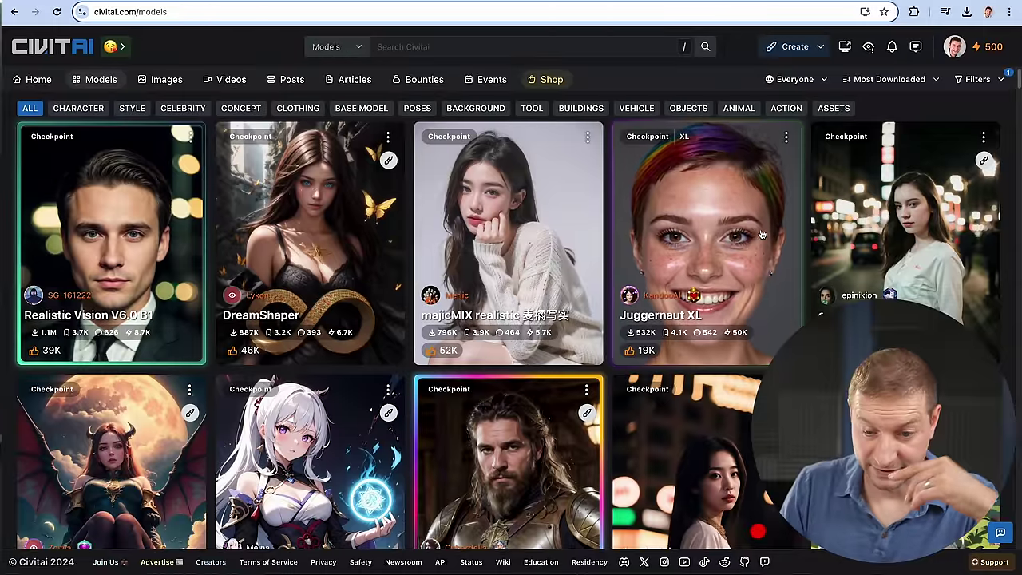
left_click(762, 234)
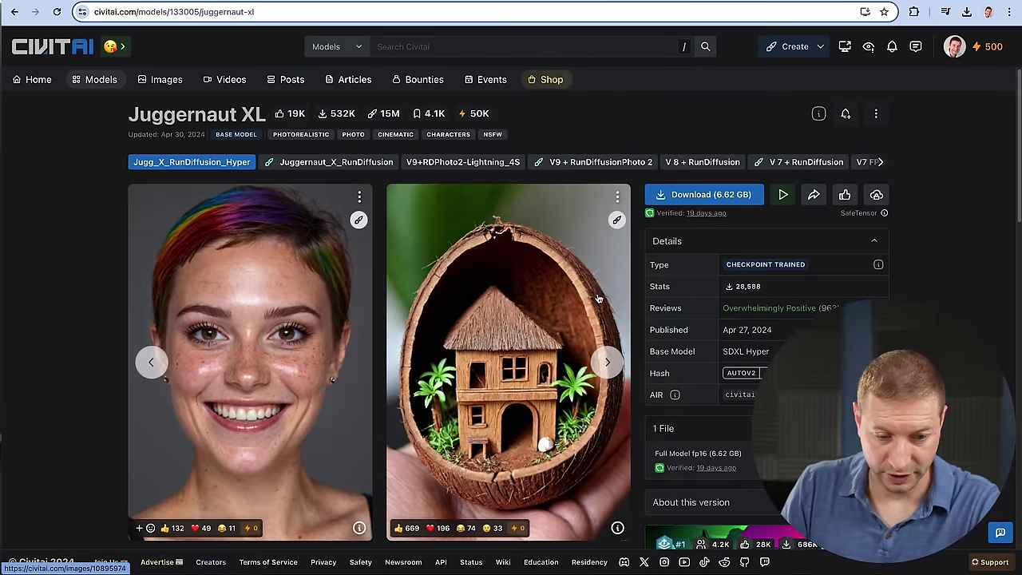
Flip through Juggernaut XL's preview images, then return to the models list and open its filters.
scroll(603, 319, "down", 1)
left_click(608, 340)
left_click(608, 340)
left_click(608, 340)
left_click(608, 342)
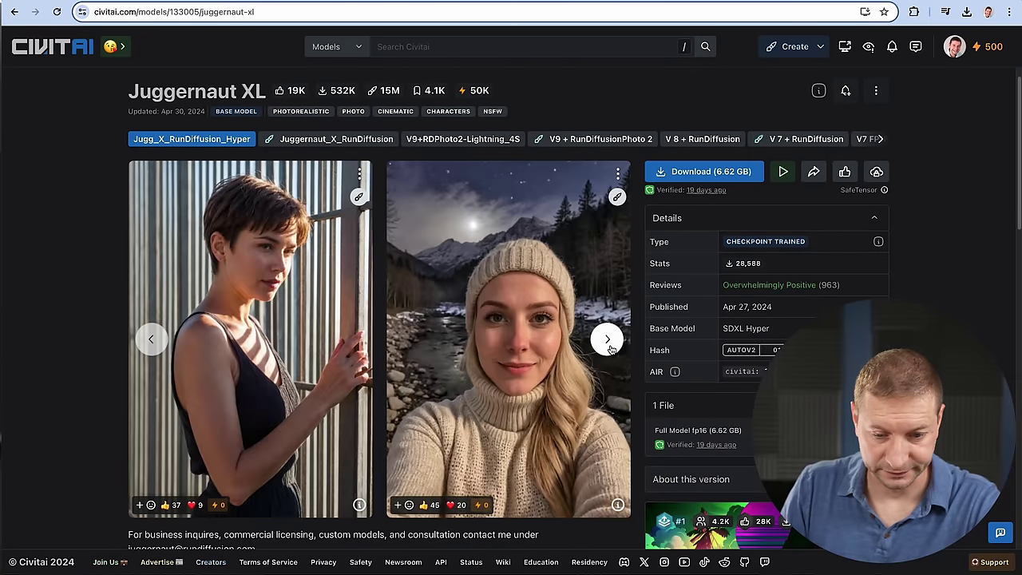
left_click(608, 341)
left_click(608, 341)
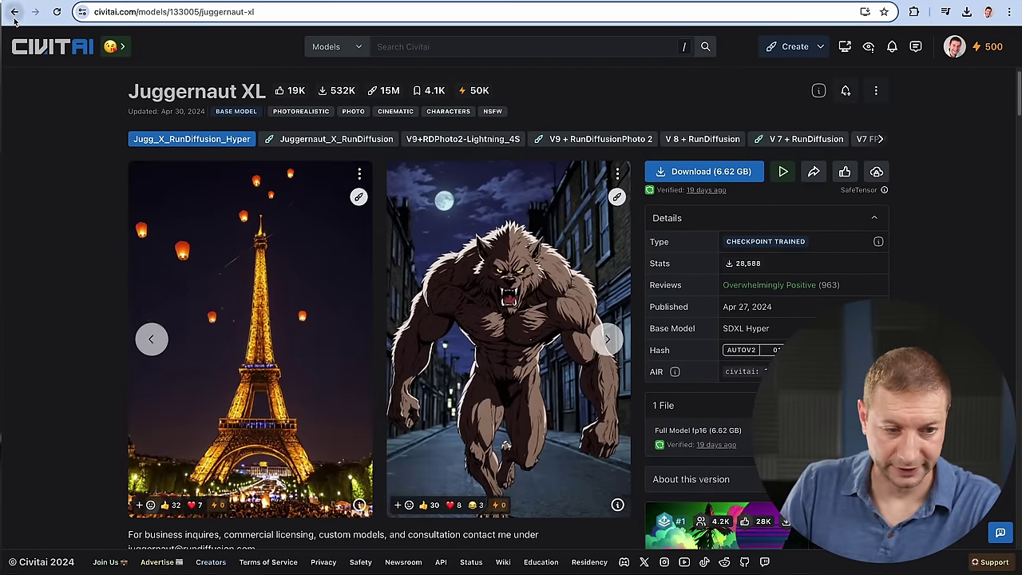
left_click(14, 12)
left_click(977, 79)
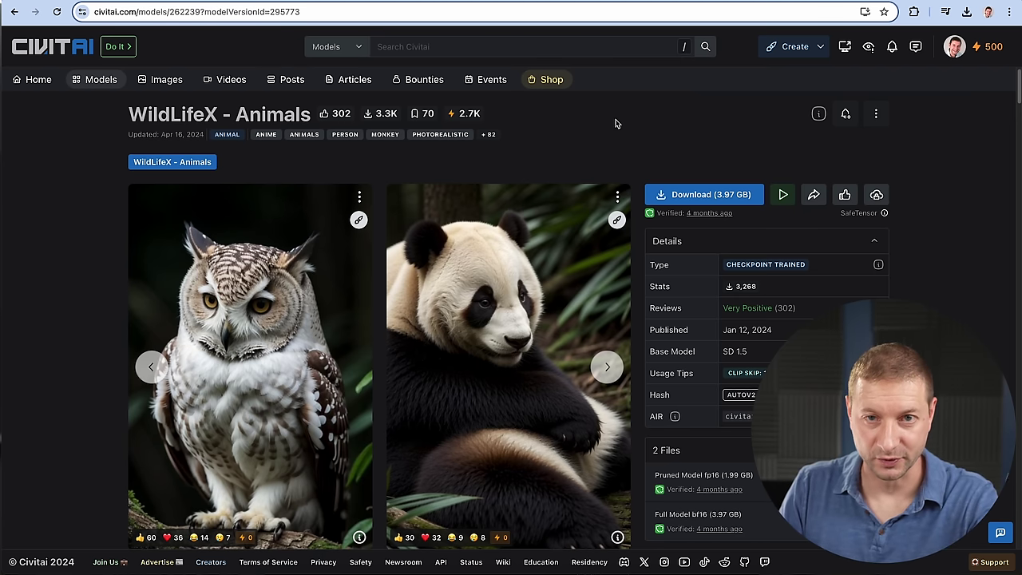
scroll(630, 115, "down", 1)
scroll(631, 115, "up", 1)
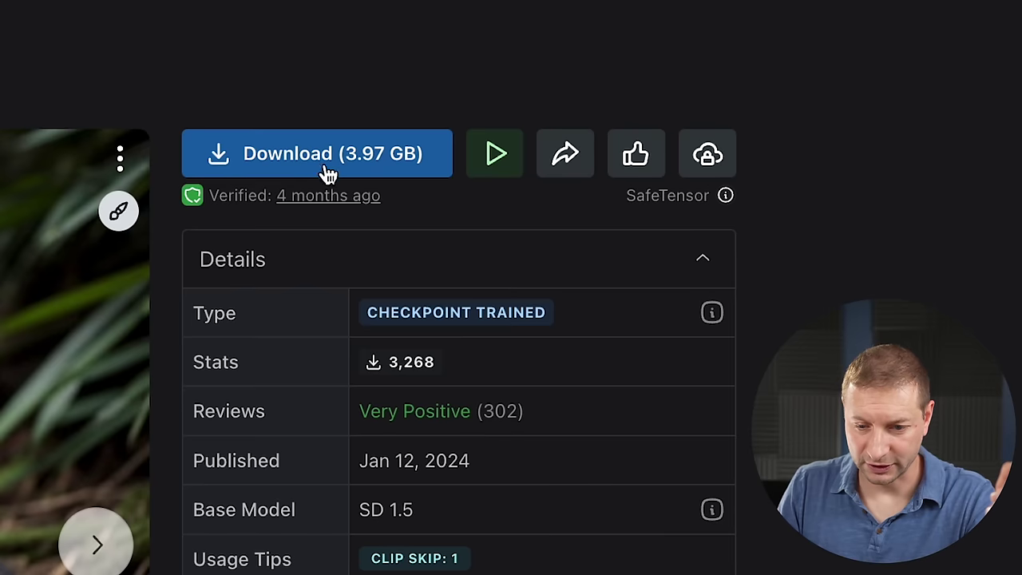
scroll(667, 137, "down", 5)
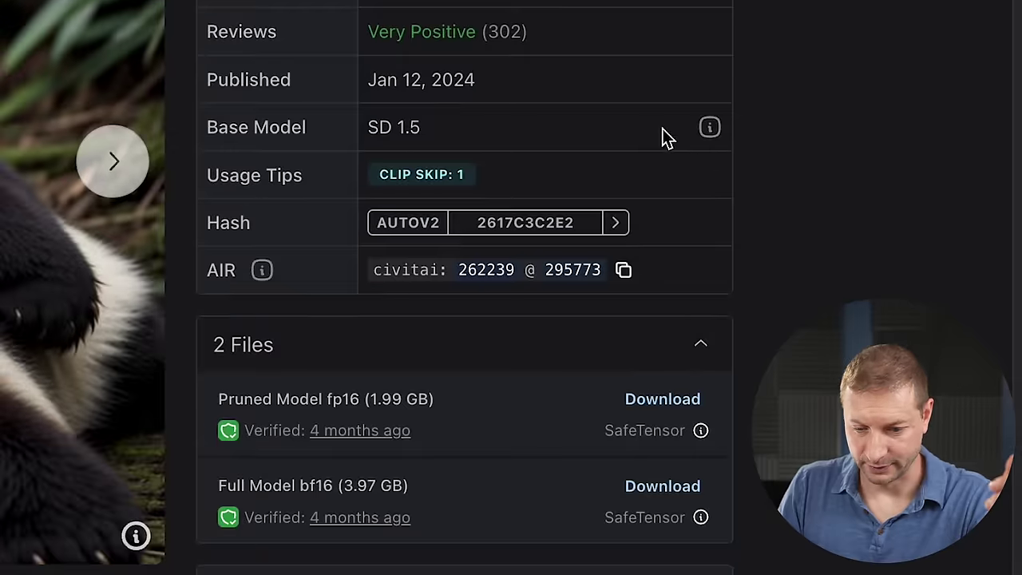
left_click(407, 366)
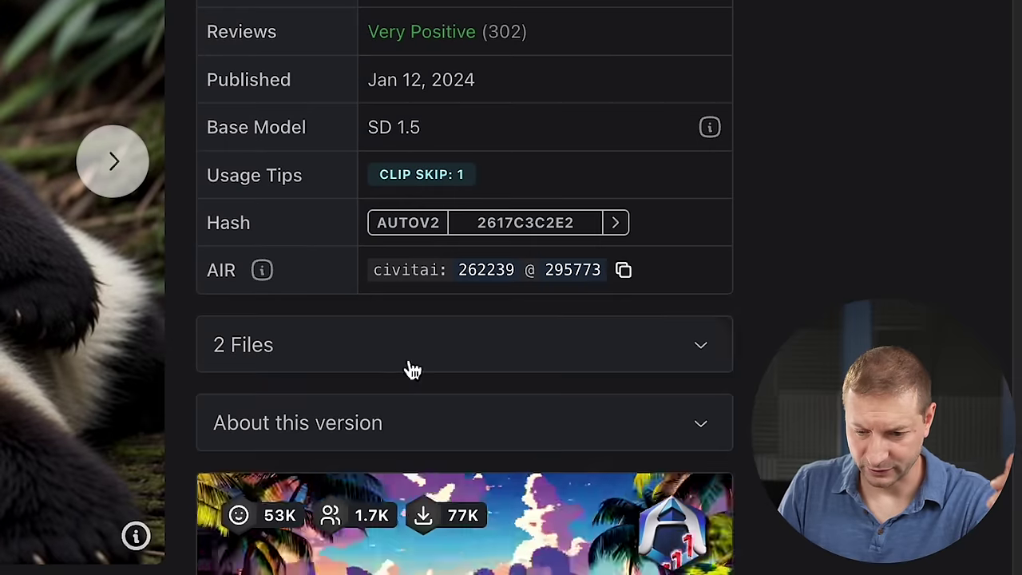
left_click(700, 353)
scroll(702, 354, "down", 1)
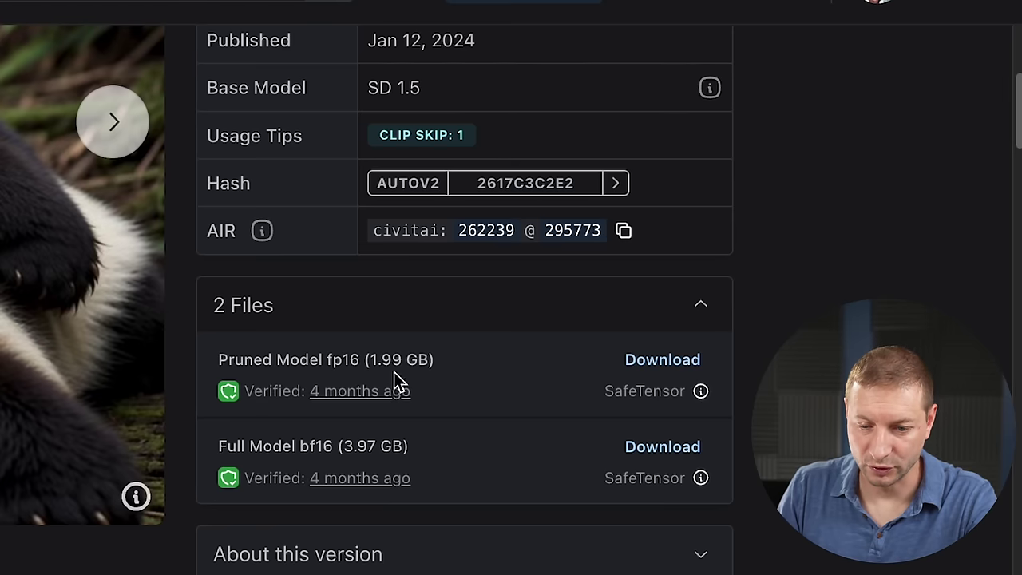
scroll(455, 474, "up", 1)
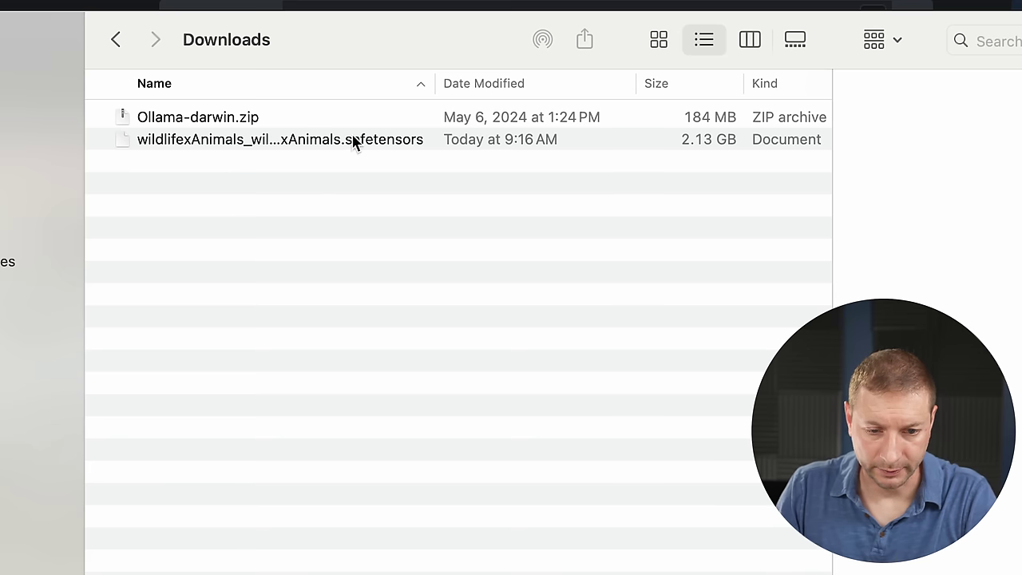
Copy the downloaded WildLifeX model file and go to ai > stable-diffusion-webui > models > Stable-diffusion.
right_click(355, 148)
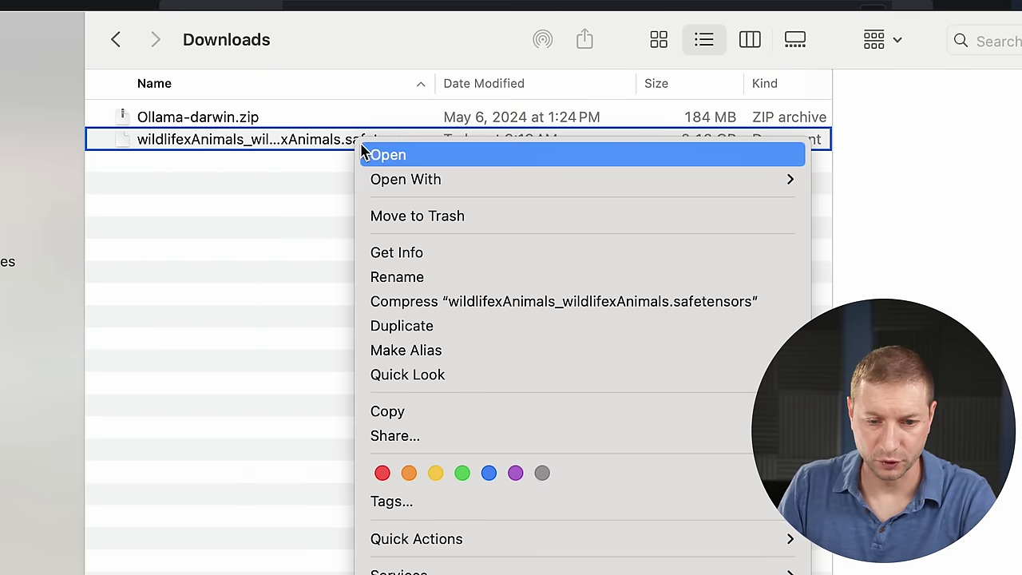
left_click(430, 410)
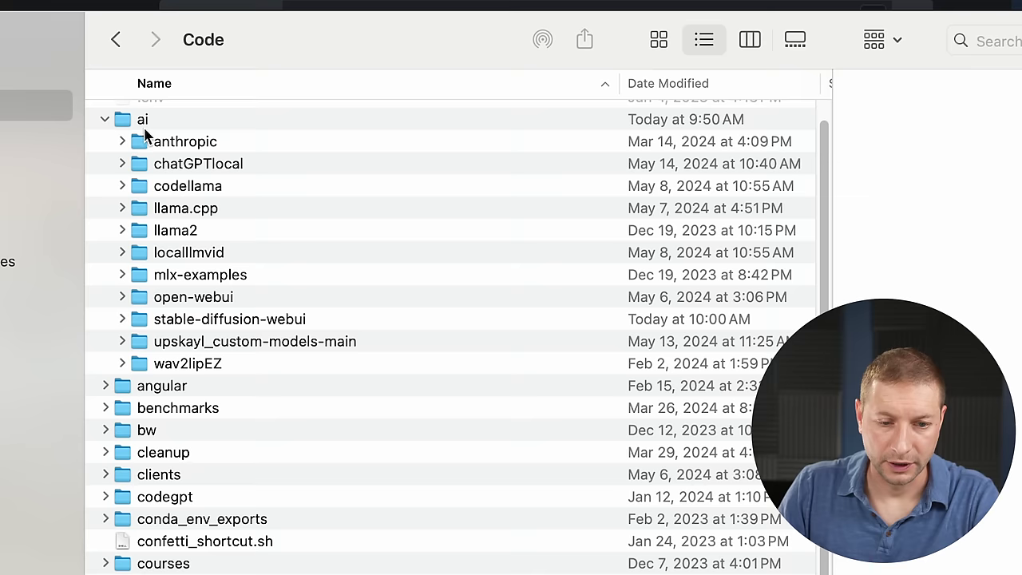
double_click(146, 121)
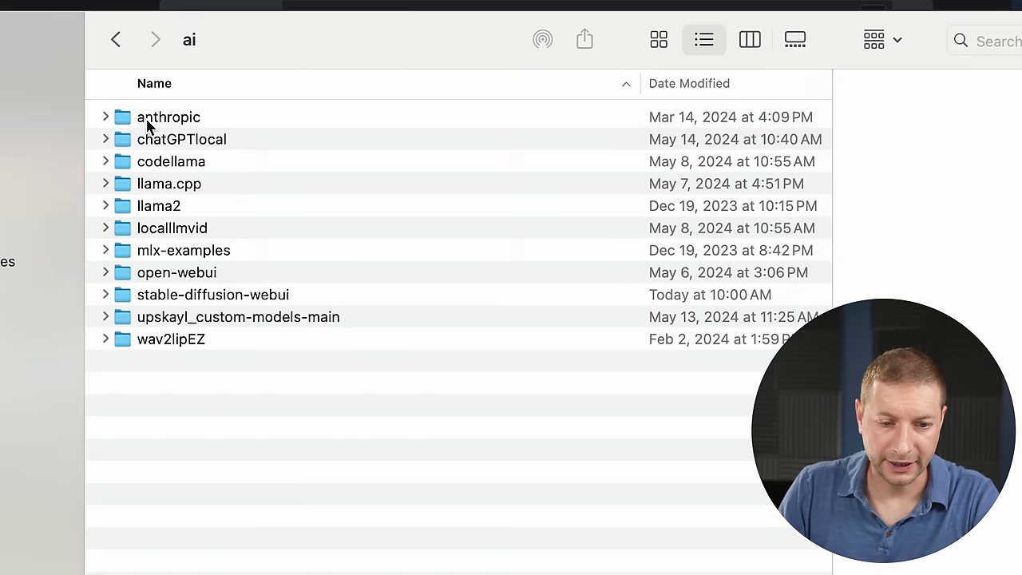
double_click(217, 295)
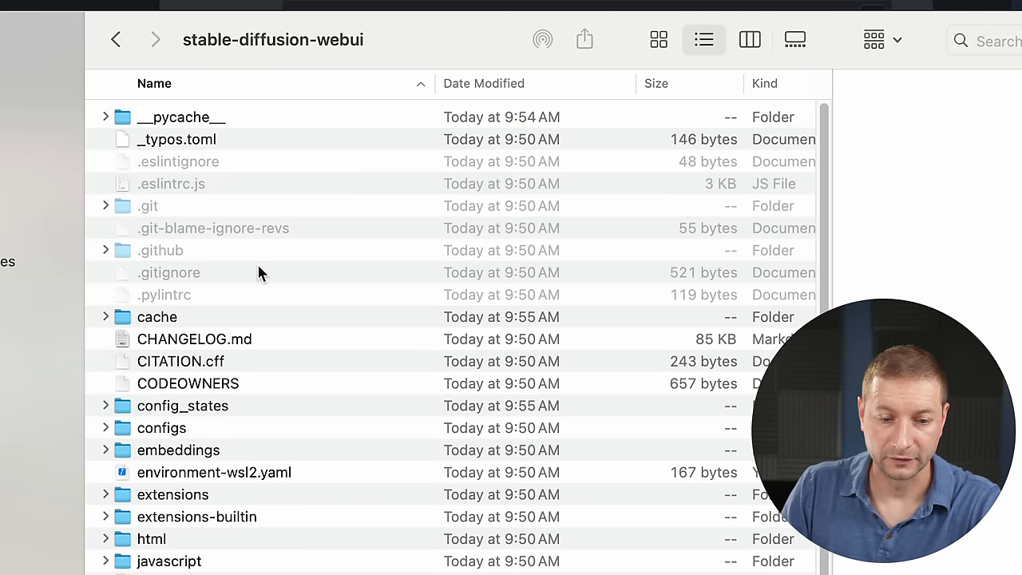
scroll(243, 272, "down", 5)
double_click(163, 471)
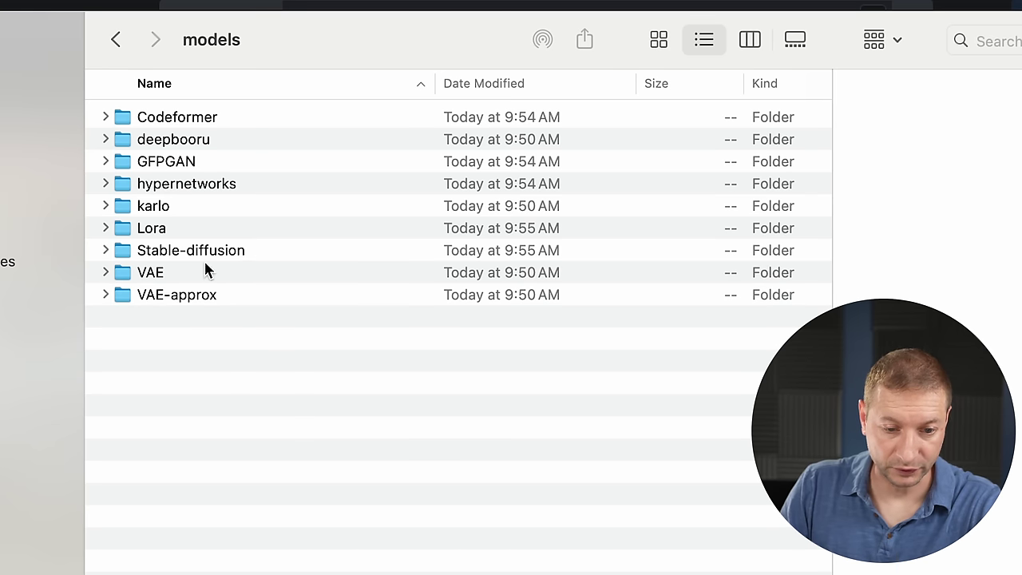
double_click(201, 251)
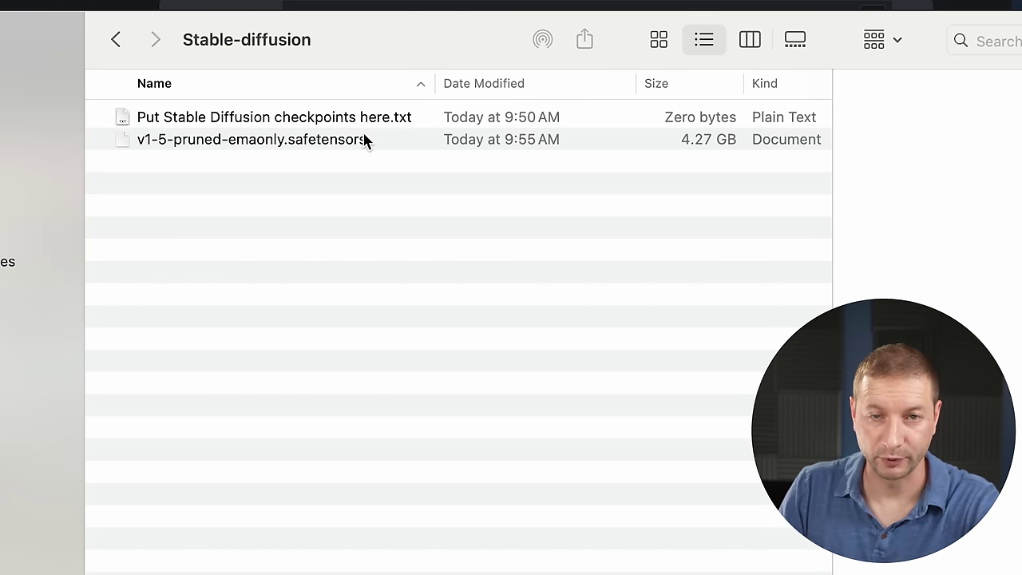
Paste the wildlifexAnimals checkpoint into Stable-diffusion beside v1-5-pruned-emaonly.safetensors.
right_click(241, 253)
left_click(228, 217)
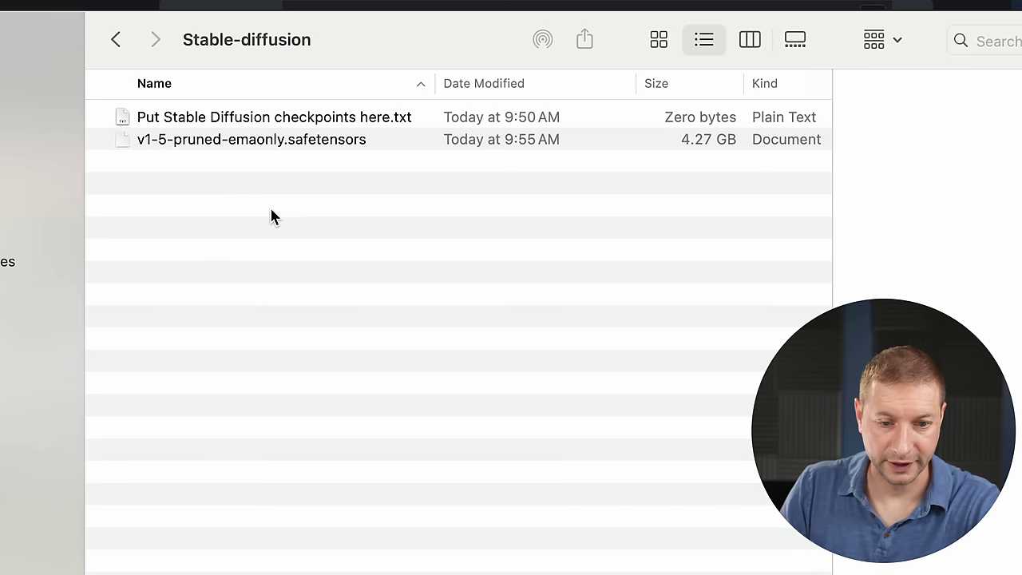
right_click(277, 242)
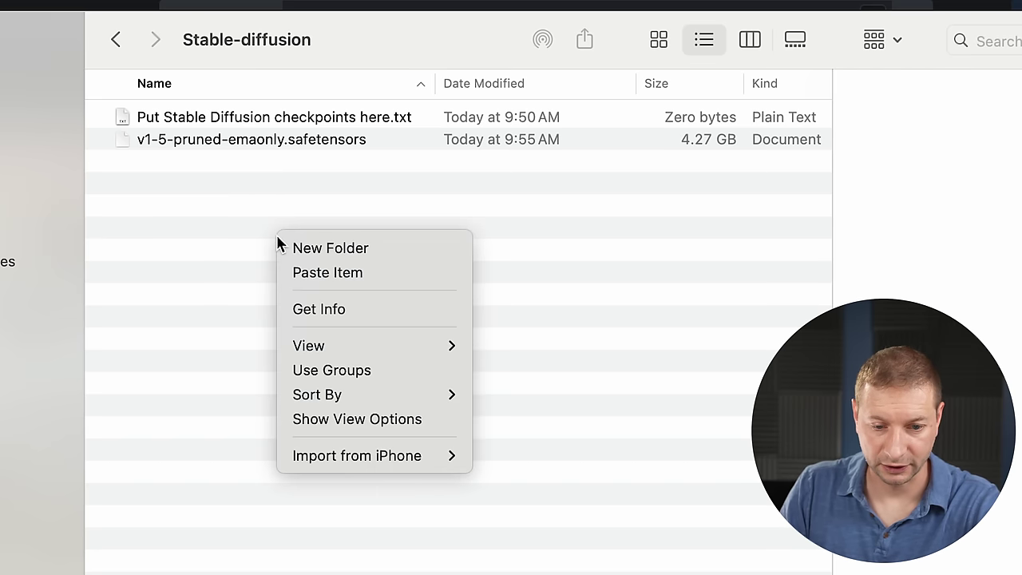
left_click(352, 274)
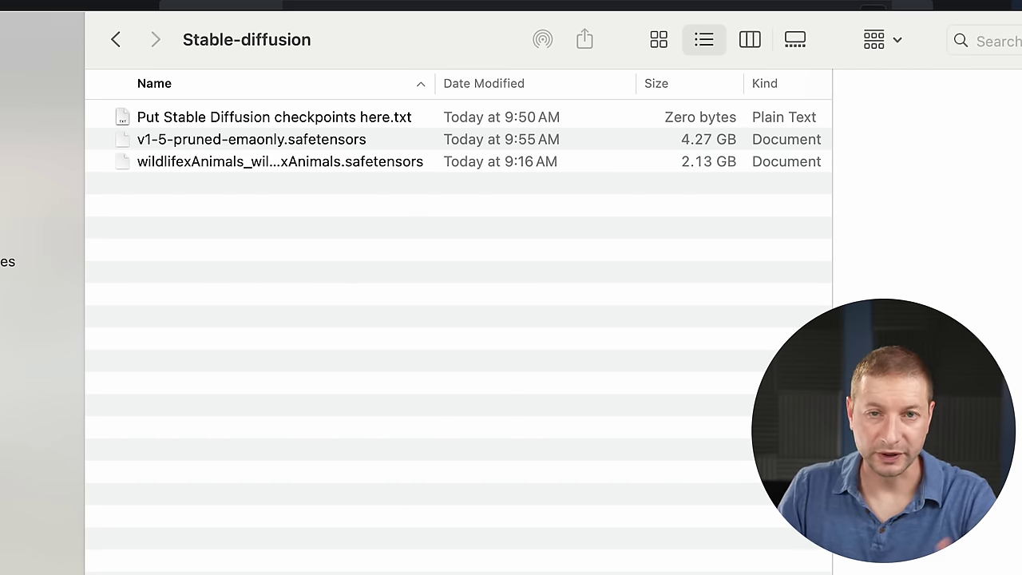
left_click(417, 569)
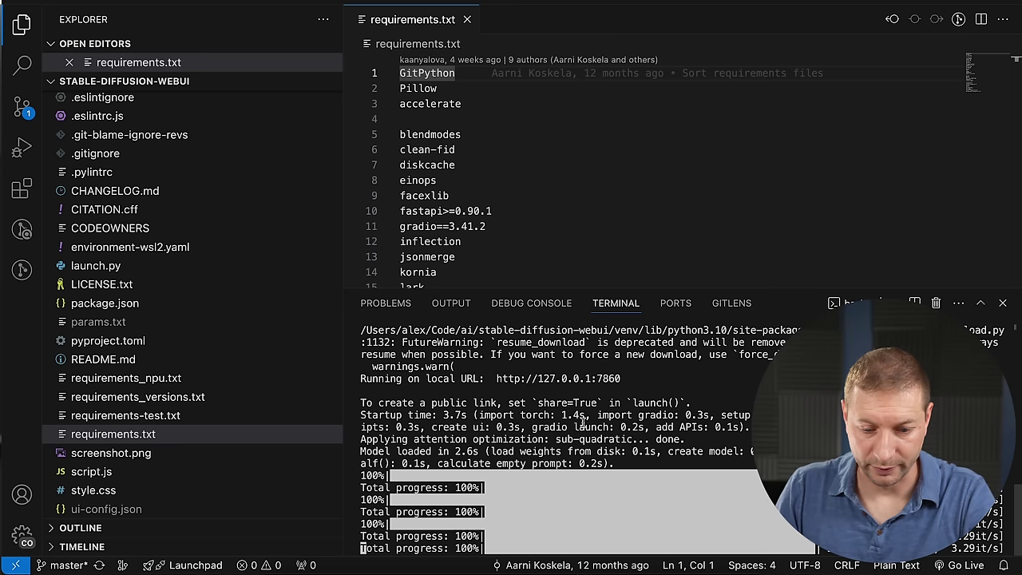
Stop the server, relaunch it with 'sh webui.sh --api', and load the wildlifexAnimals checkpoint.
key("ctrl+c")
key("Return")
key("Return")
key("Return")
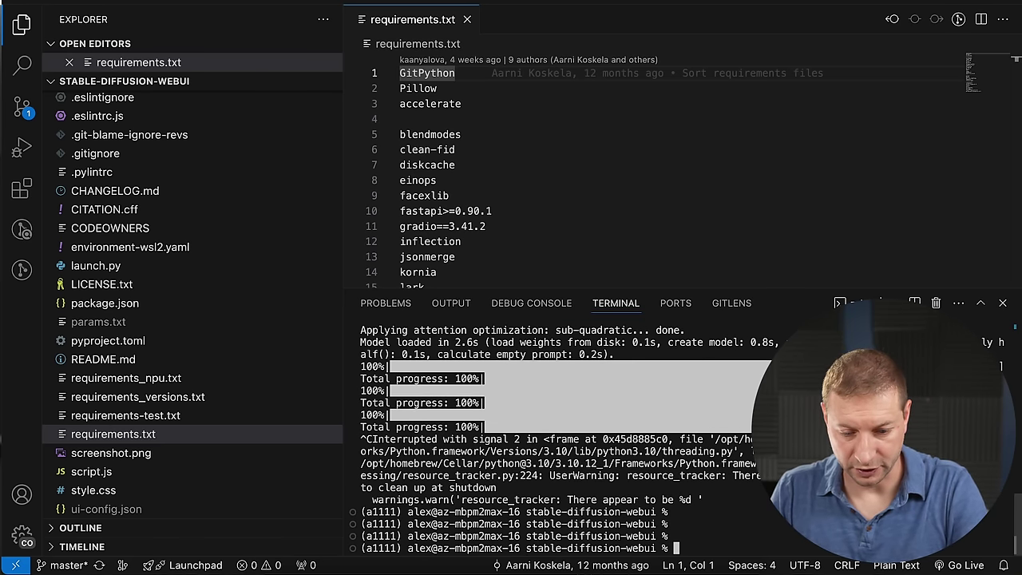
key("super+k")
type("sh webui.sh --api")
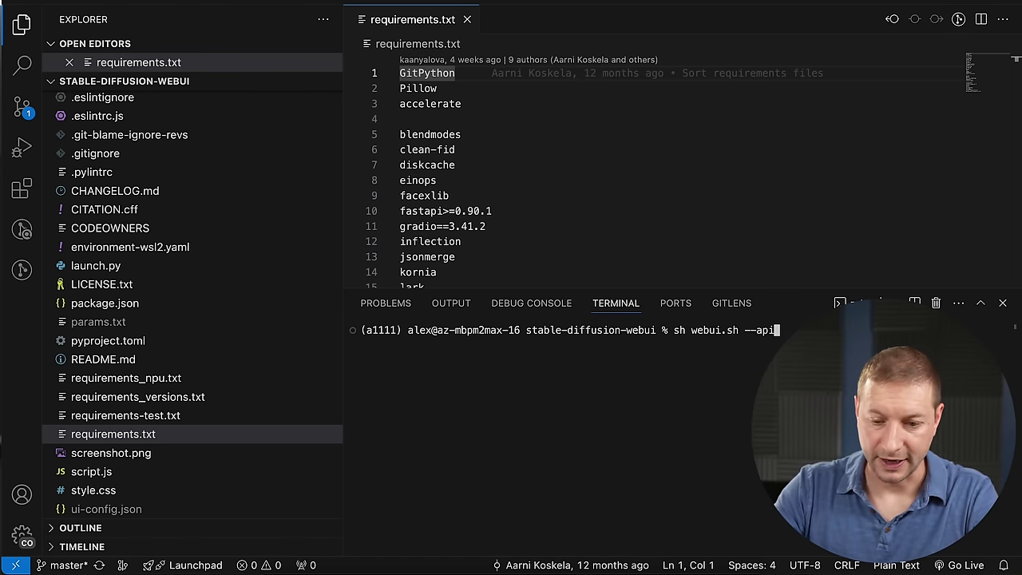
key("Return")
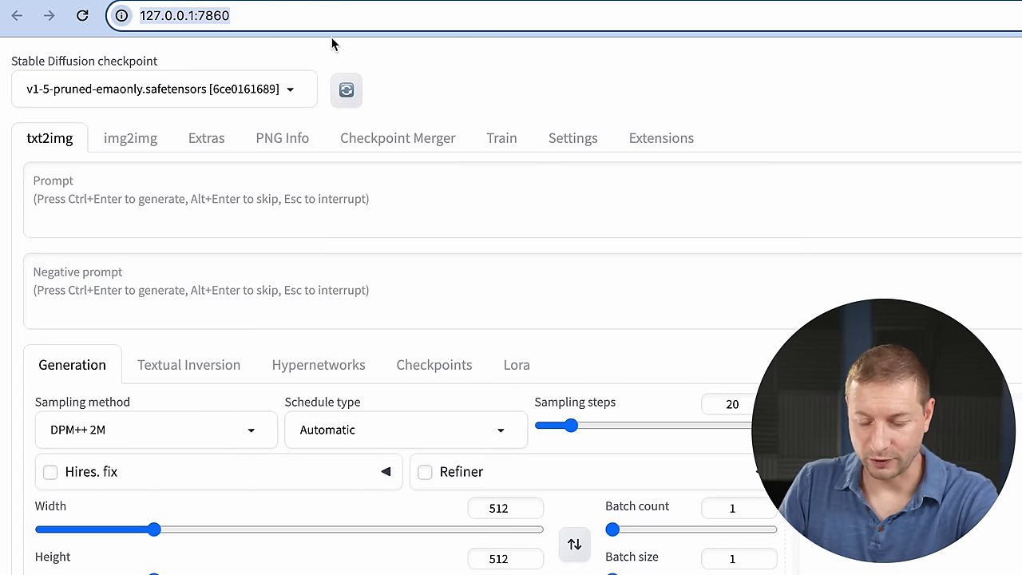
left_click(232, 91)
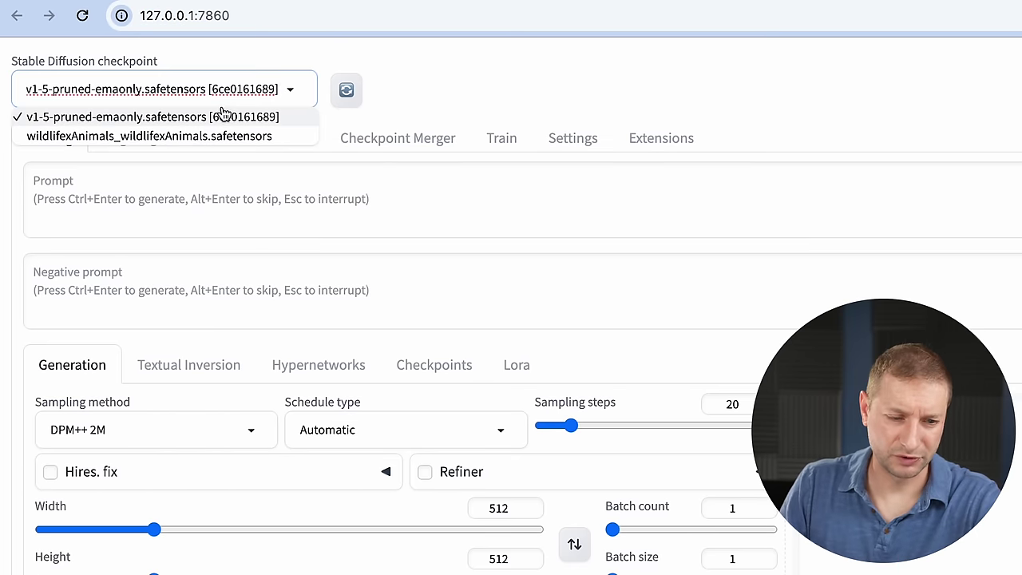
left_click(159, 136)
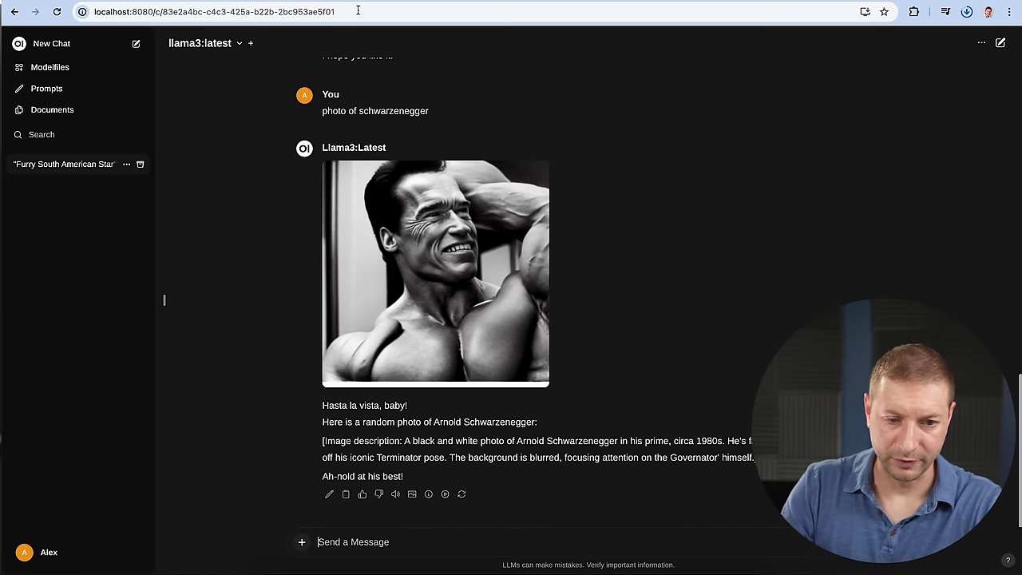
In Settings > Images, set the default model to wildlifexAnimals_wildlifexAnimals and save.
left_click(46, 553)
left_click(68, 482)
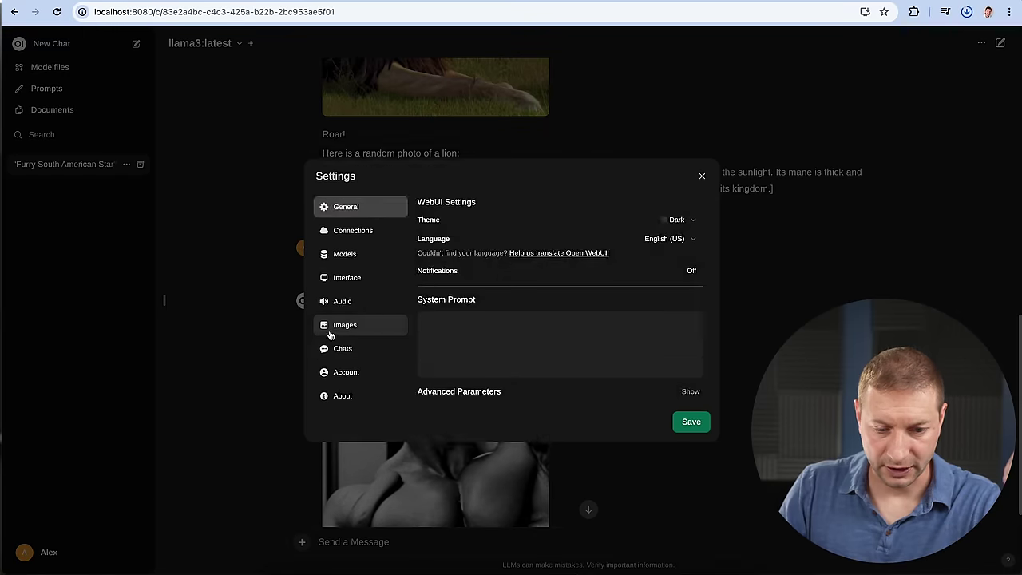
left_click(345, 312)
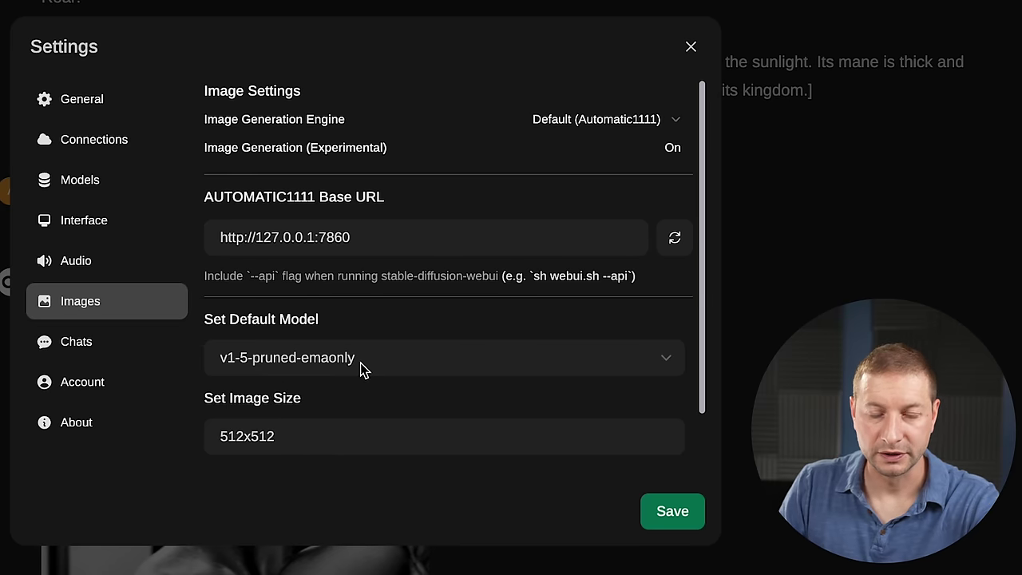
left_click(397, 360)
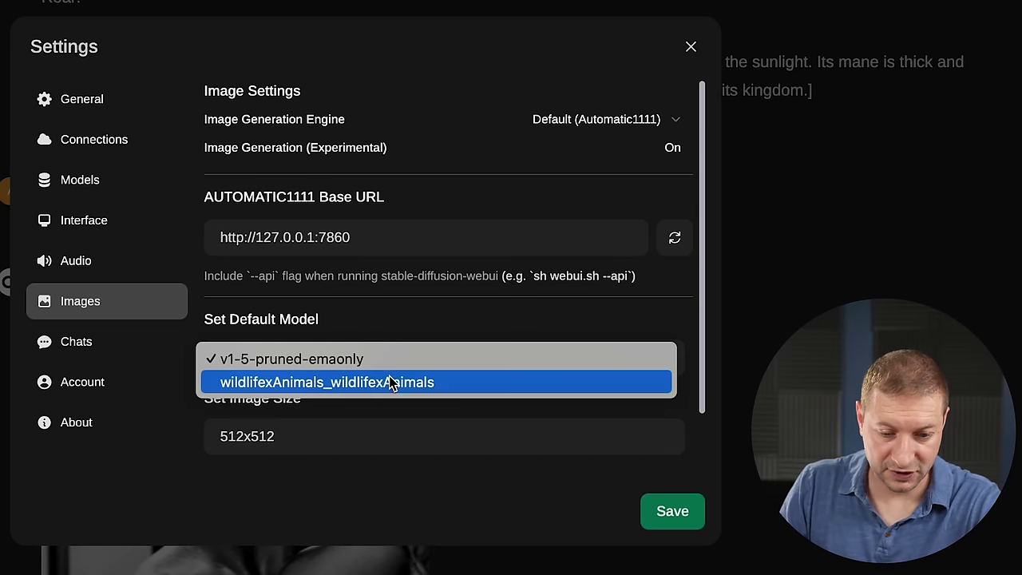
left_click(376, 392)
left_click(428, 371)
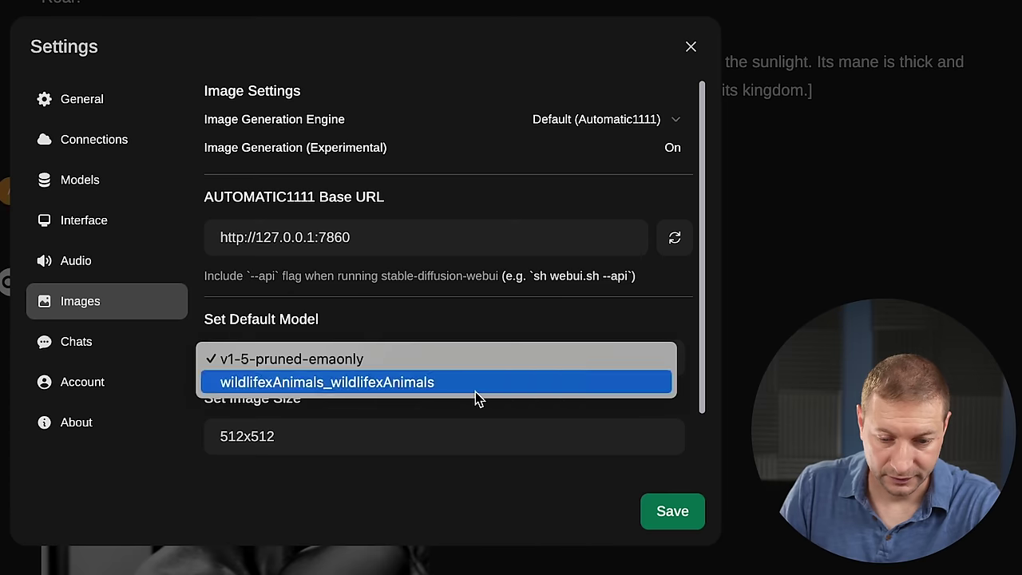
left_click(475, 388)
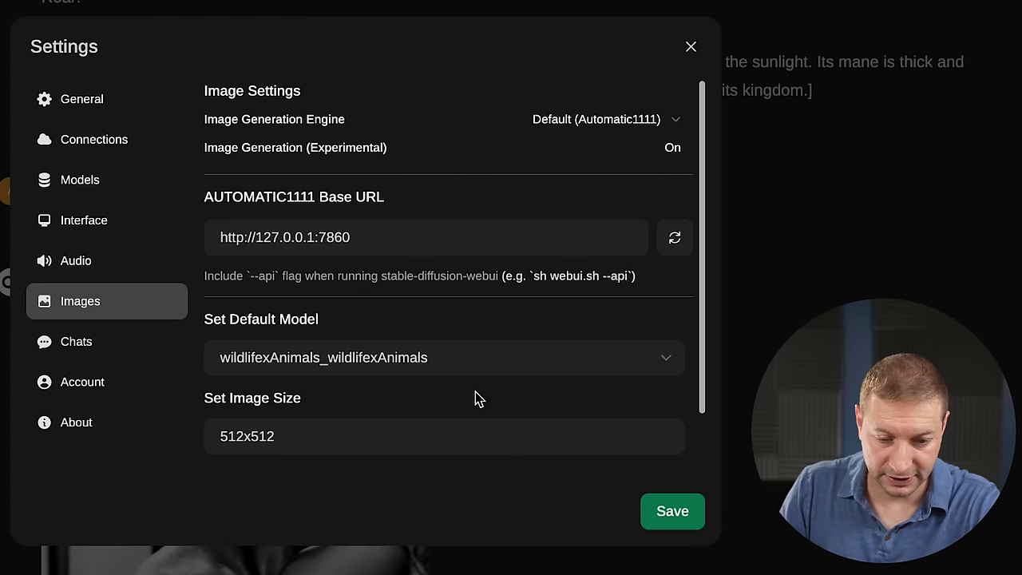
left_click(681, 521)
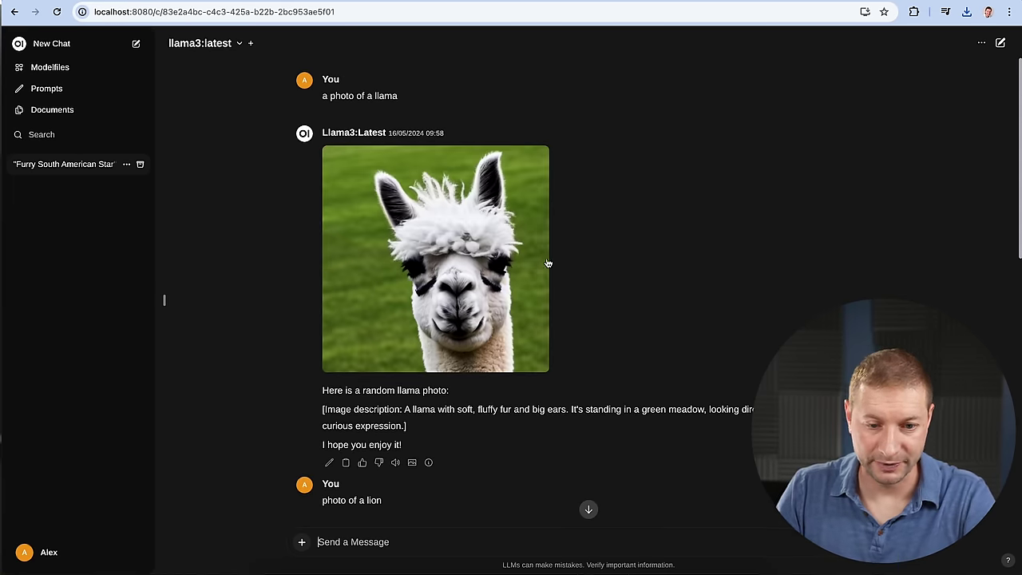
Use Generate Image under the llama, lion and Schwarzenegger replies to redo each image.
scroll(526, 261, "down", 3)
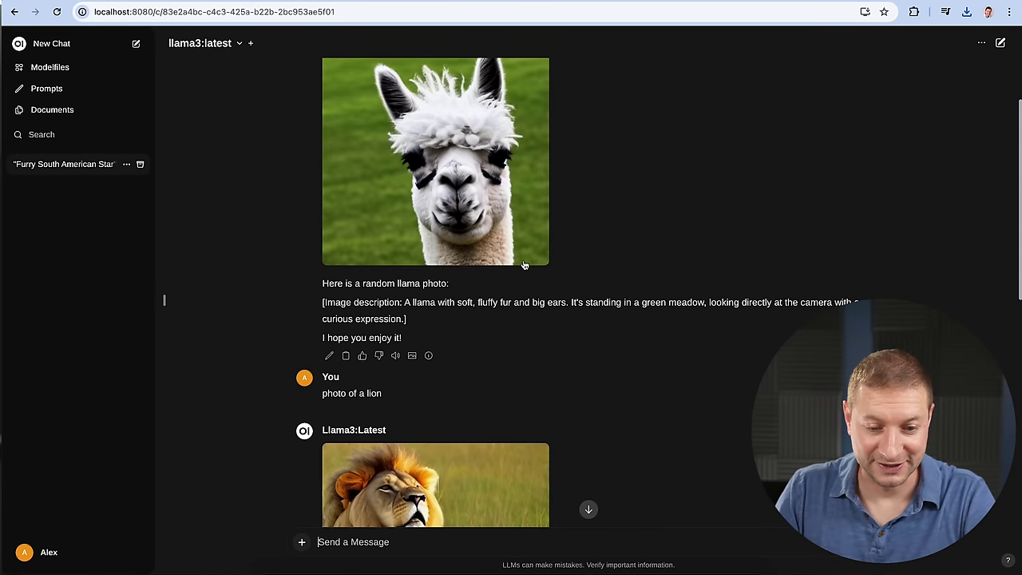
left_click(413, 356)
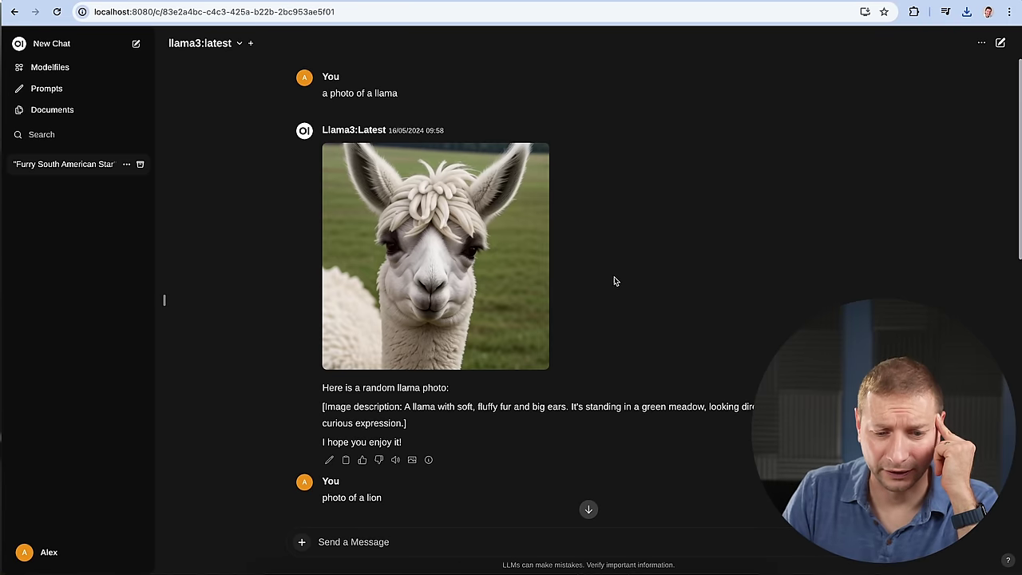
scroll(440, 410, "down", 5)
left_click(412, 493)
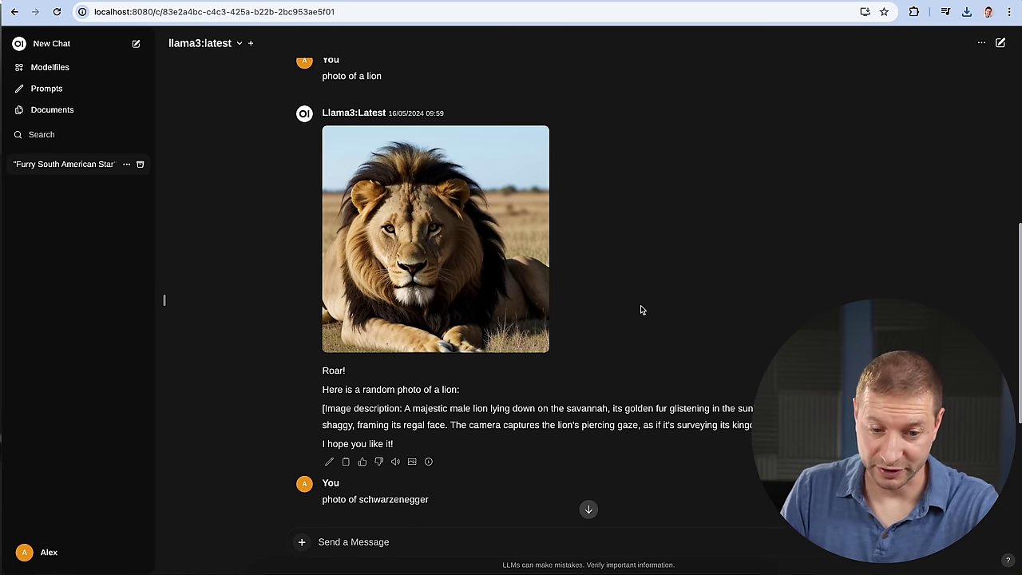
scroll(635, 310, "down", 5)
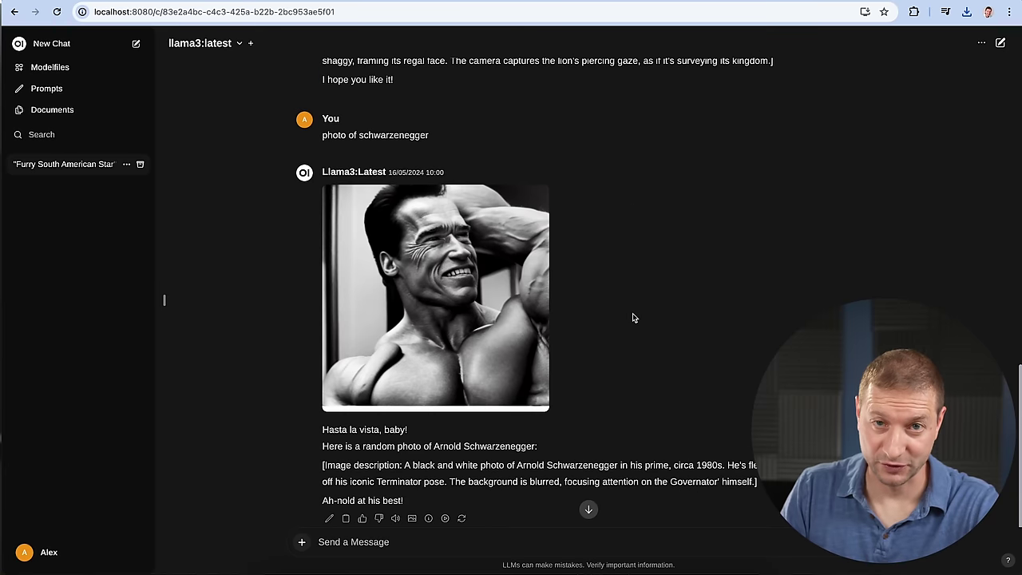
left_click(412, 518)
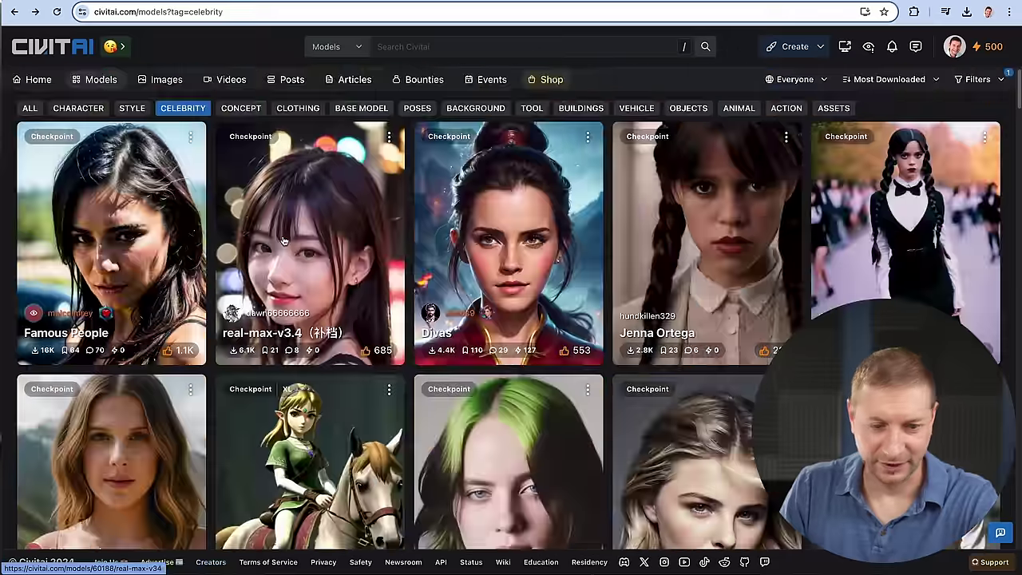
Scroll the Celebrity grid and open the Arnold Schwarzenegger (Total Recall/90s Era) checkpoint.
scroll(220, 145, "down", 10)
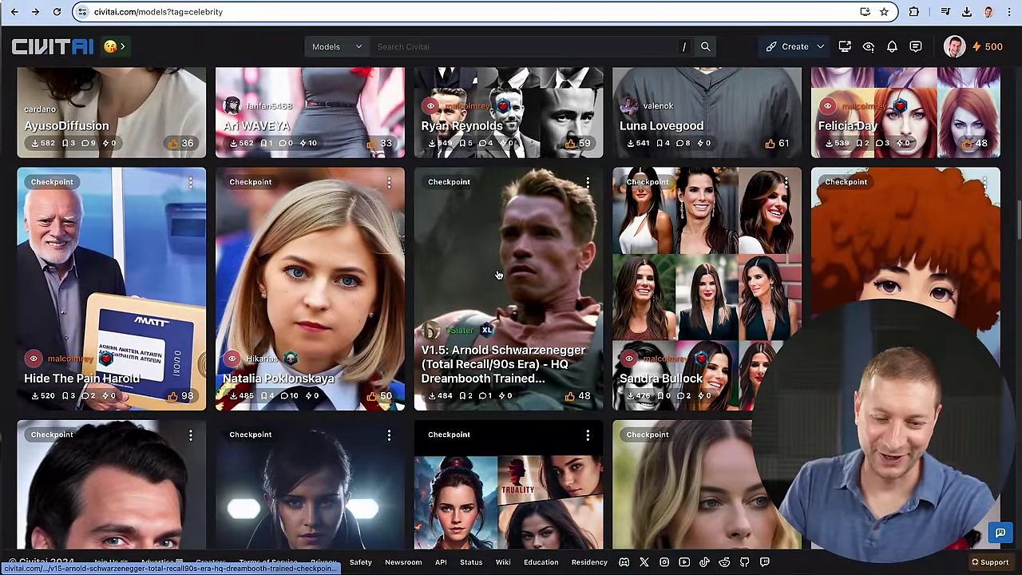
left_click(512, 280)
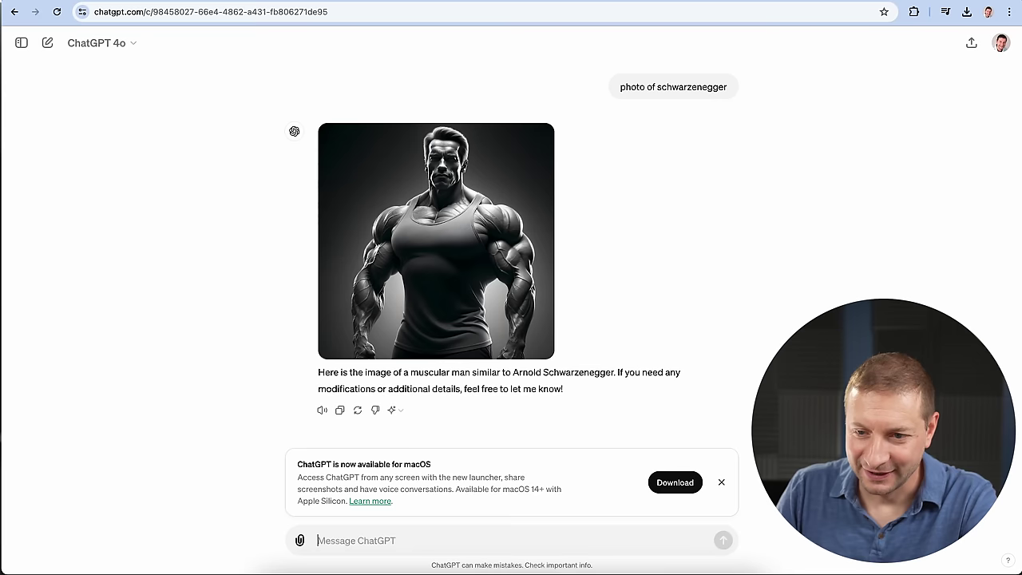
Open ChatGPT's generated Schwarzenegger look-alike image in the full-size viewer.
left_click(470, 228)
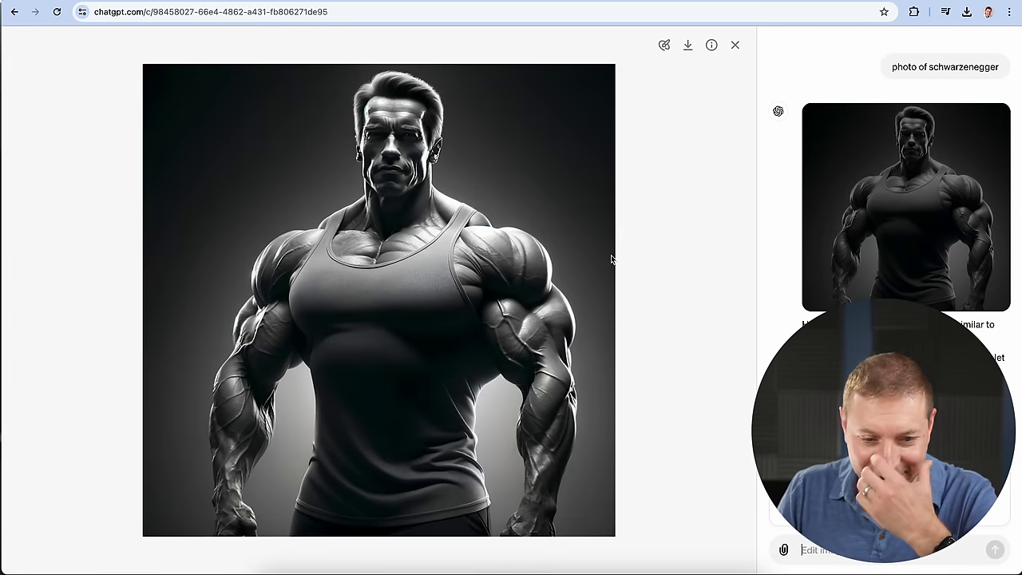